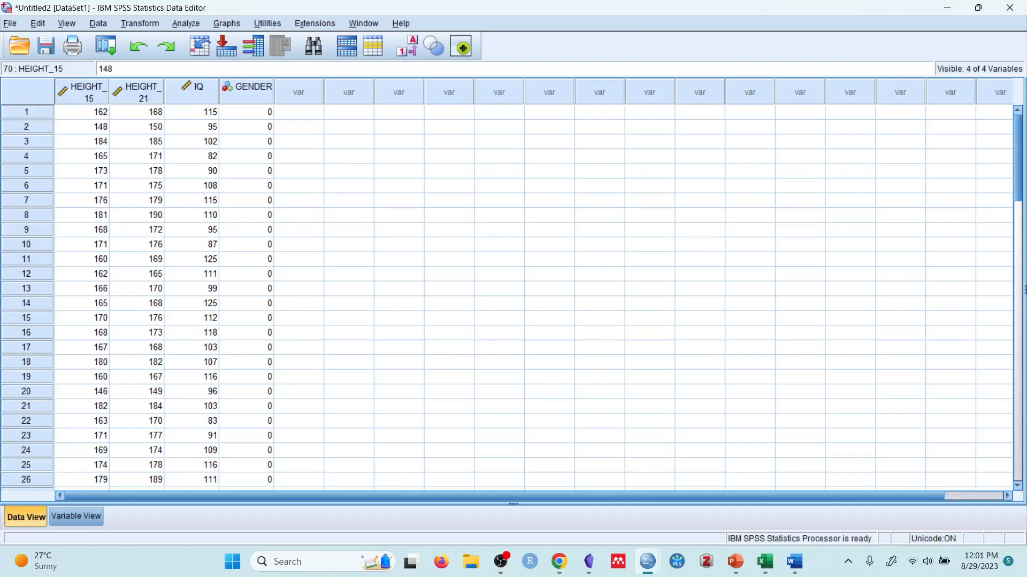
Start a One-Sample T Test and assign IQ Score [IQ] as the test variable
left_click(205, 88)
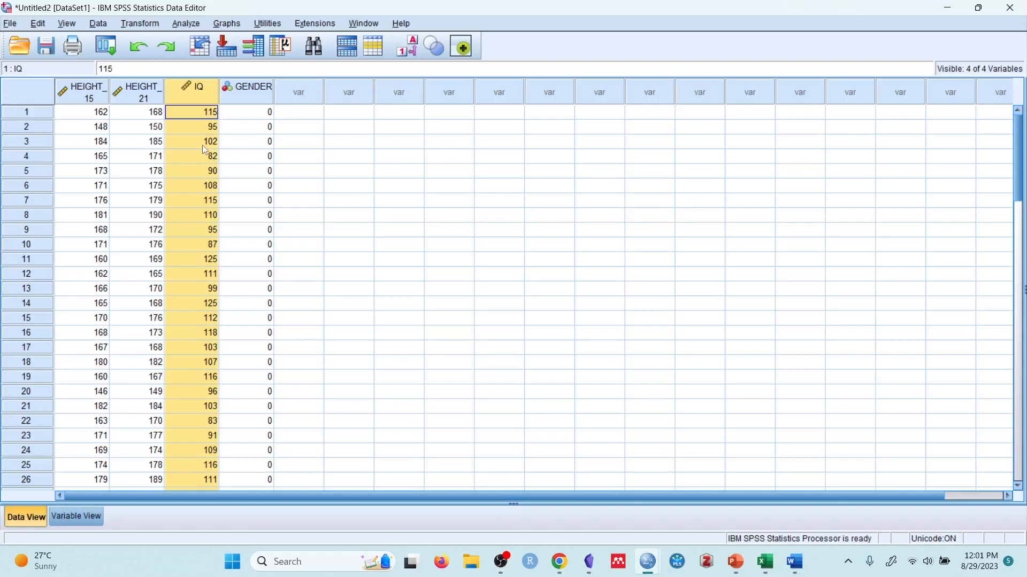
left_click(187, 25)
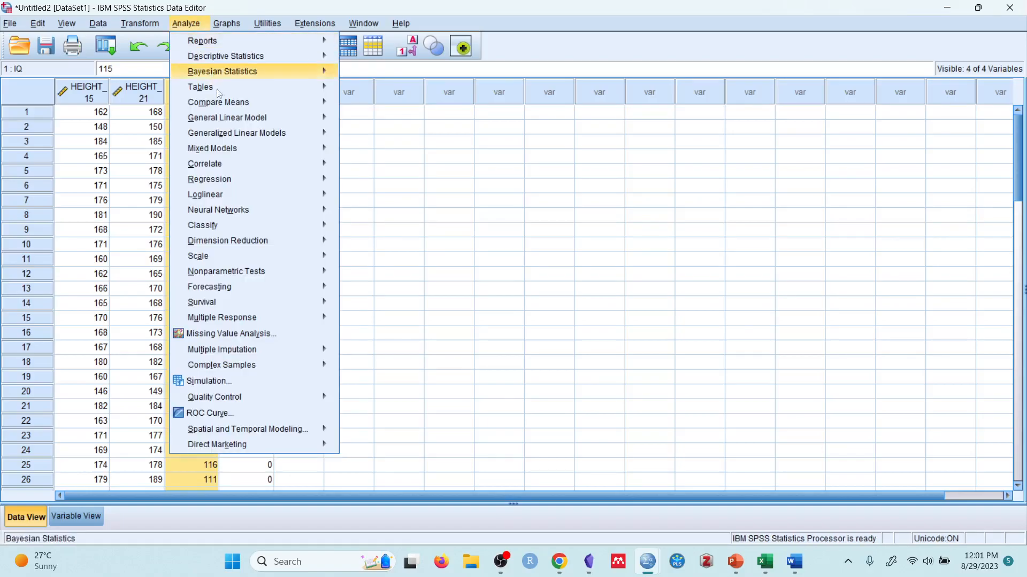
mouse_move(270, 107)
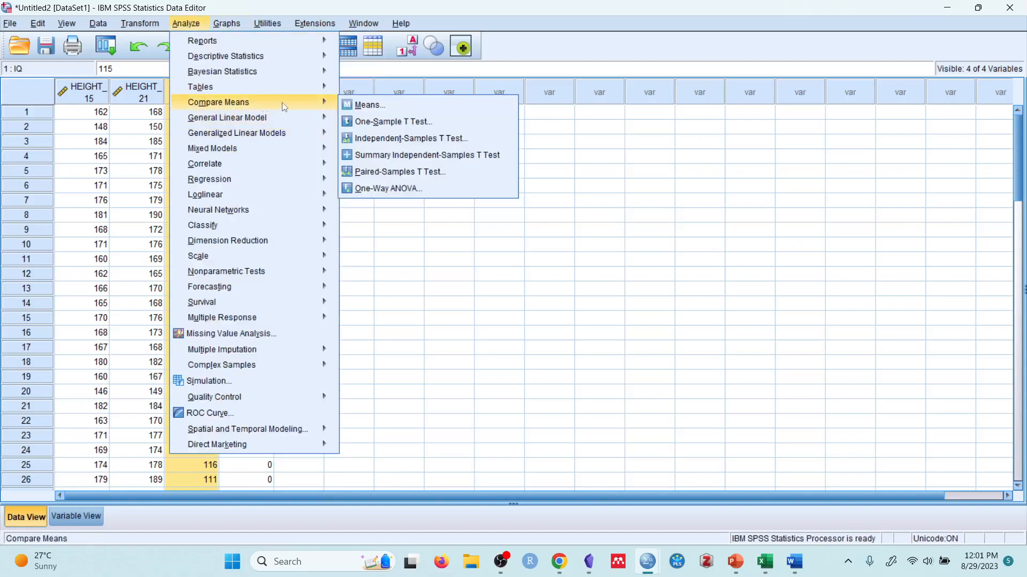
left_click(393, 123)
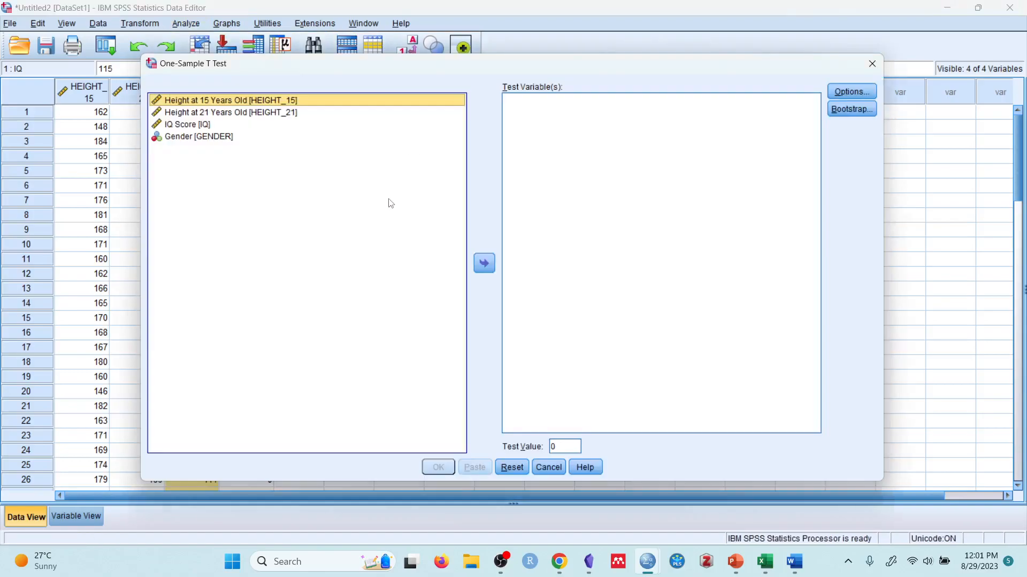
left_click(219, 126)
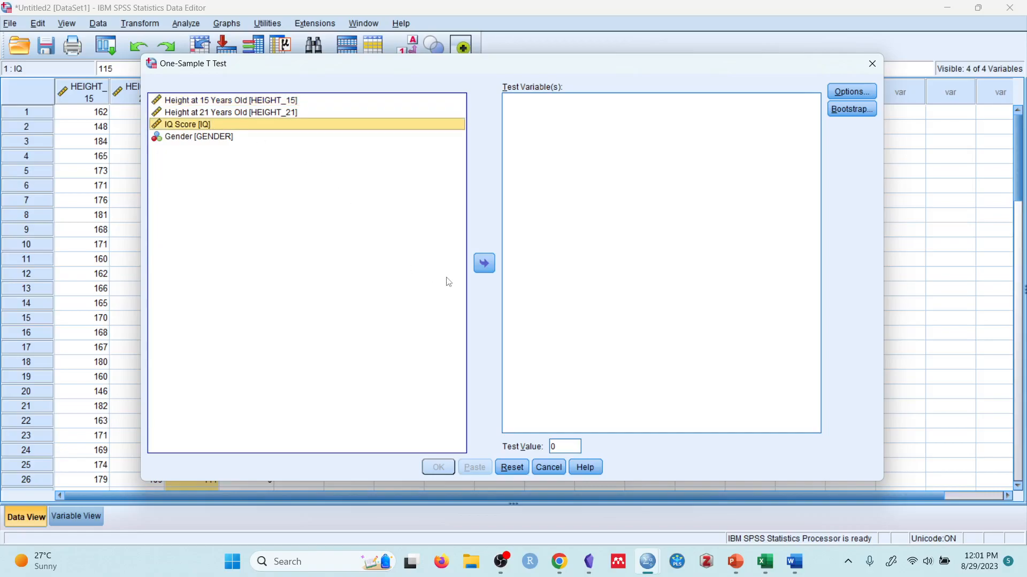
left_click(480, 273)
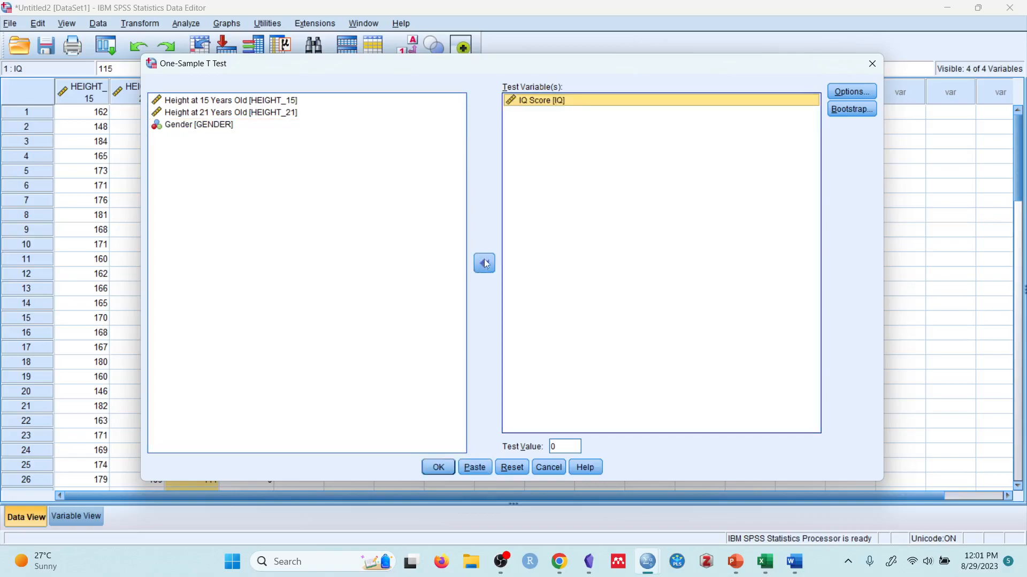
Set the test value to 100 and run the one-sample t test
left_click(574, 446)
key("BackSpace")
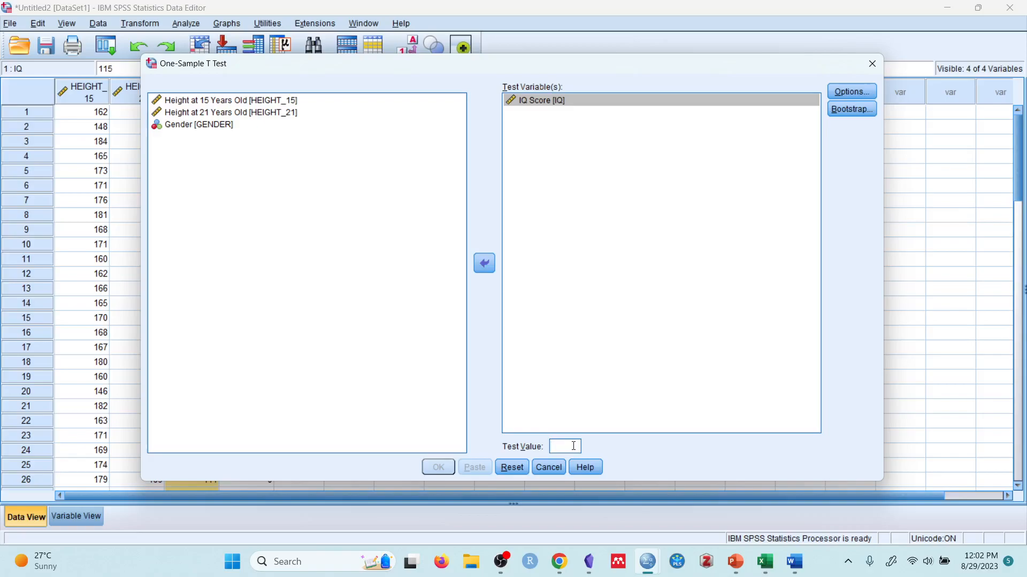
type("100")
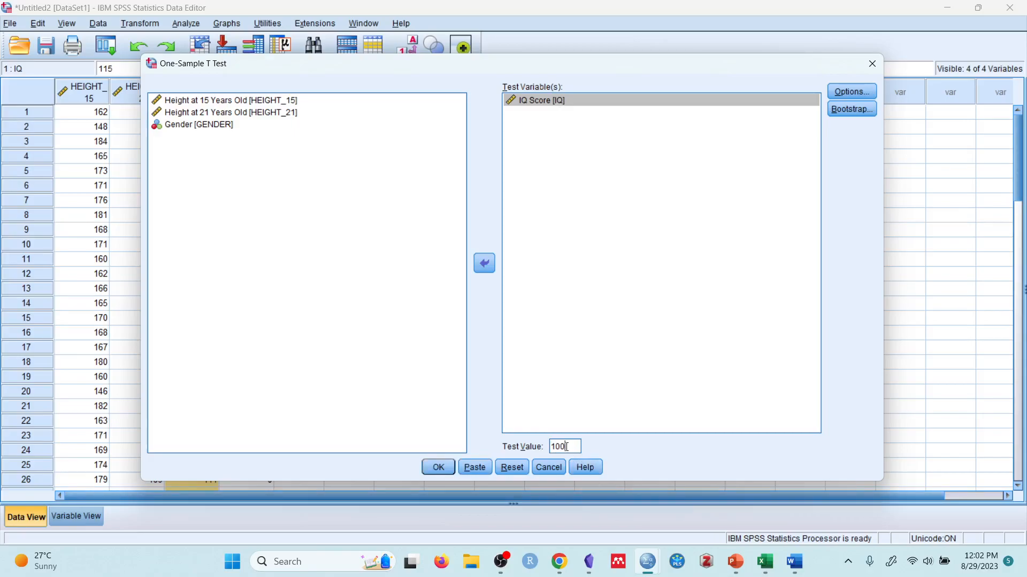
left_click(439, 468)
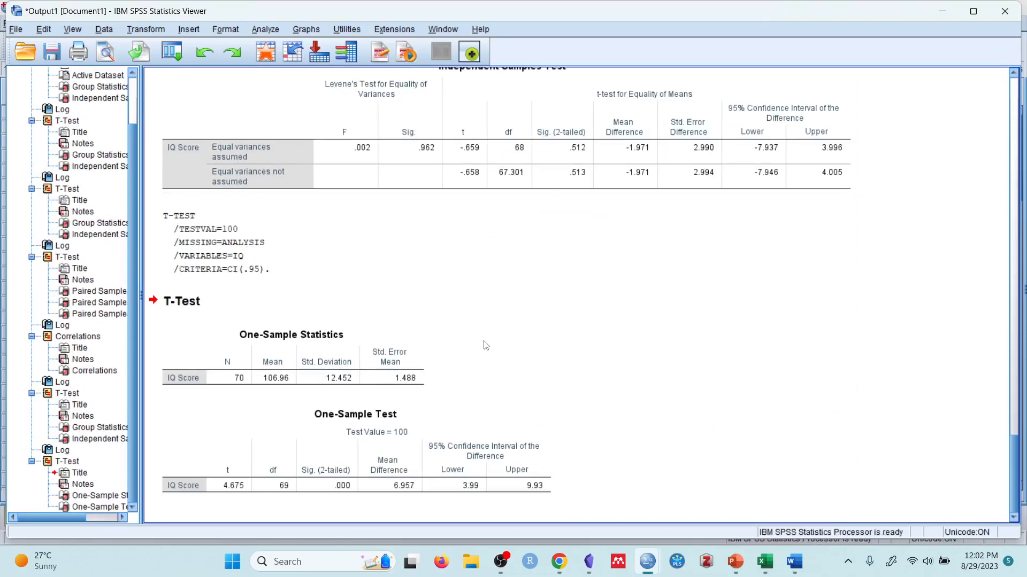
Examine the One-Sample Statistics and One-Sample Test tables for IQ Score in the output
left_click(397, 344)
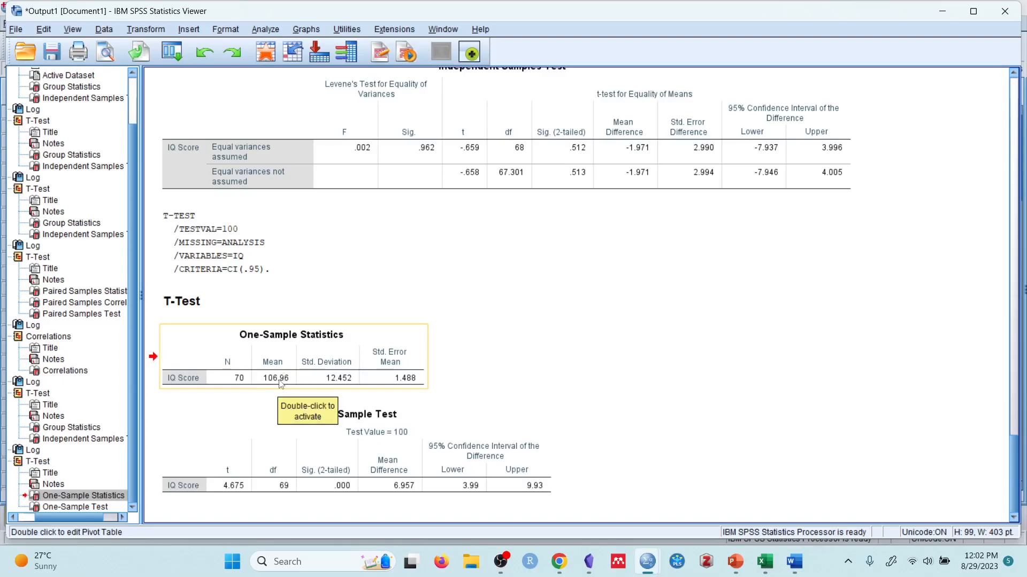
left_click(244, 386)
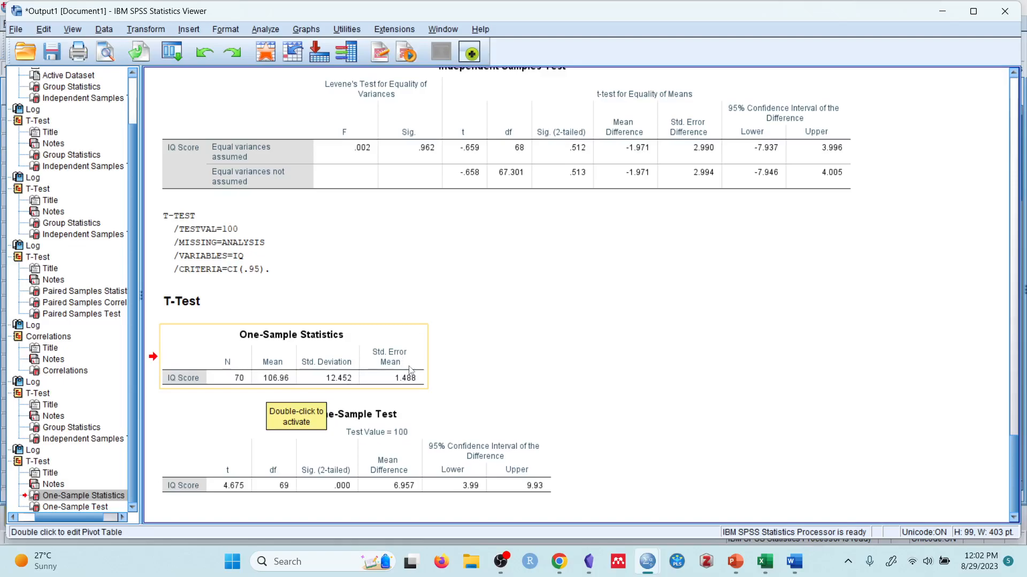
left_click(424, 451)
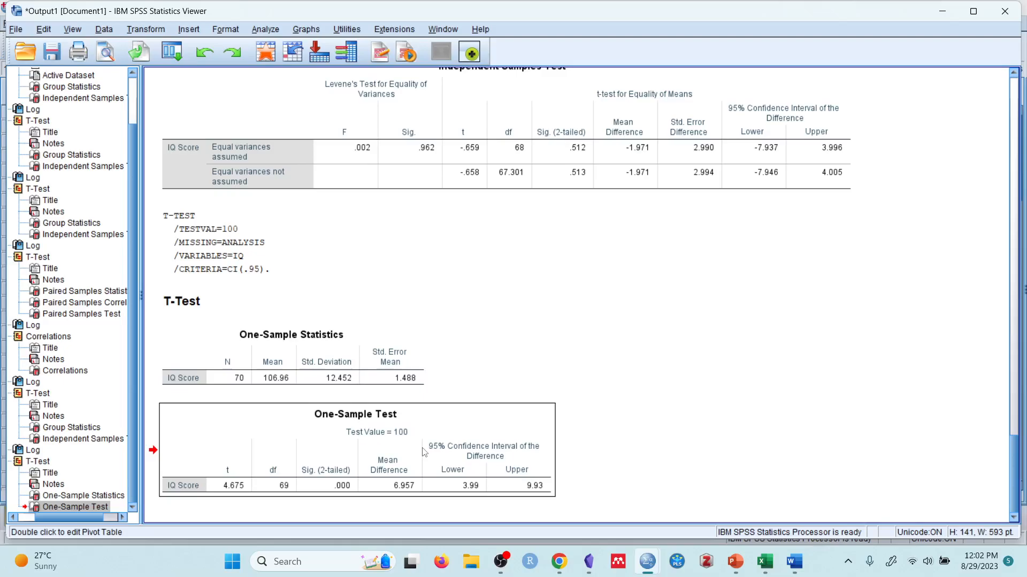
left_click(610, 435)
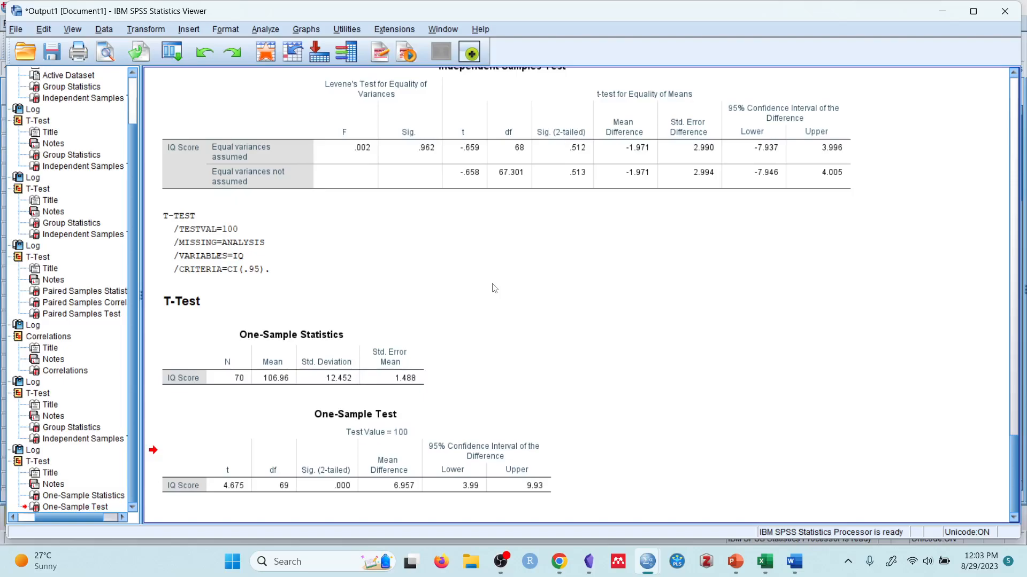
left_click(276, 34)
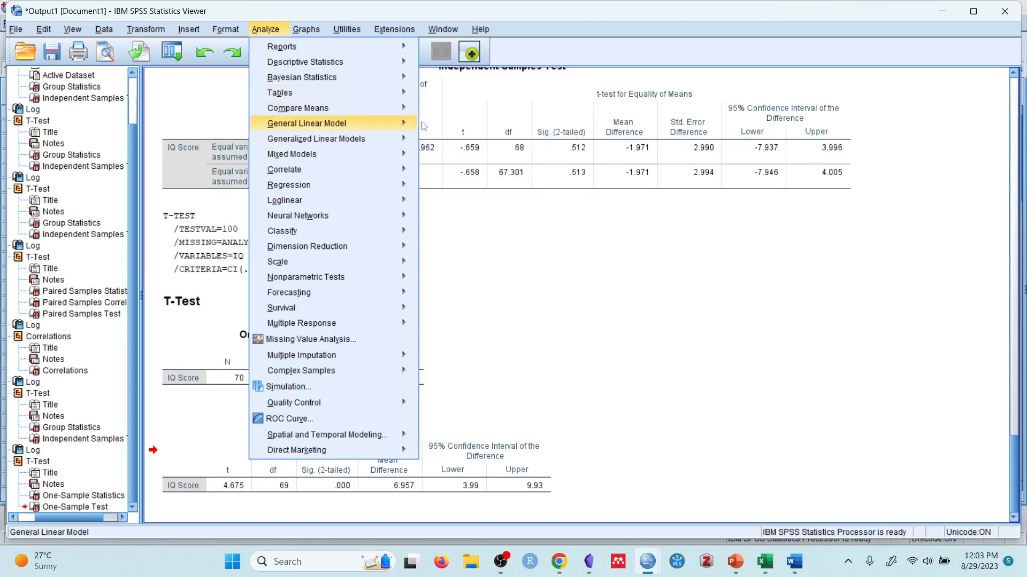
mouse_move(406, 106)
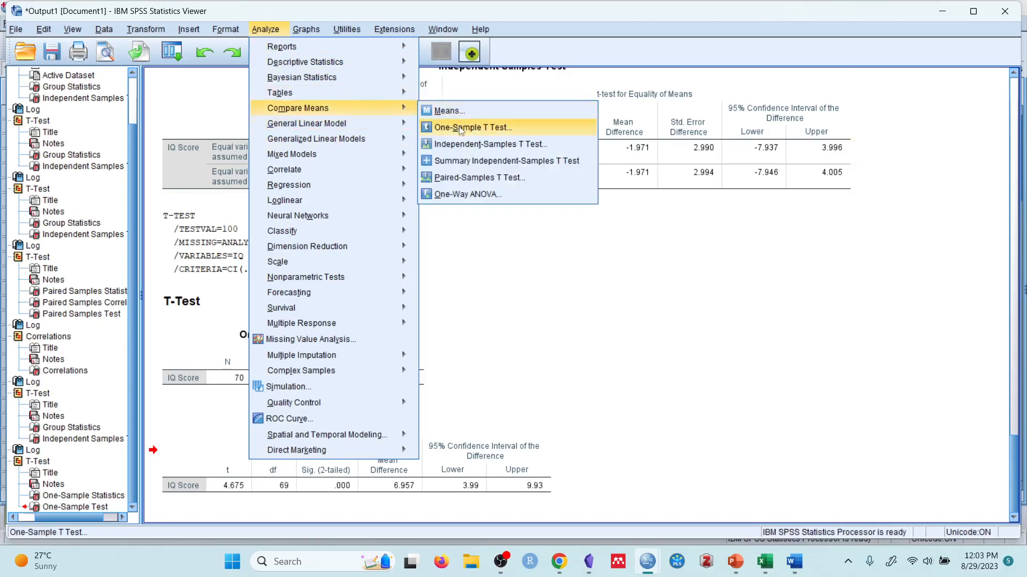
left_click(695, 359)
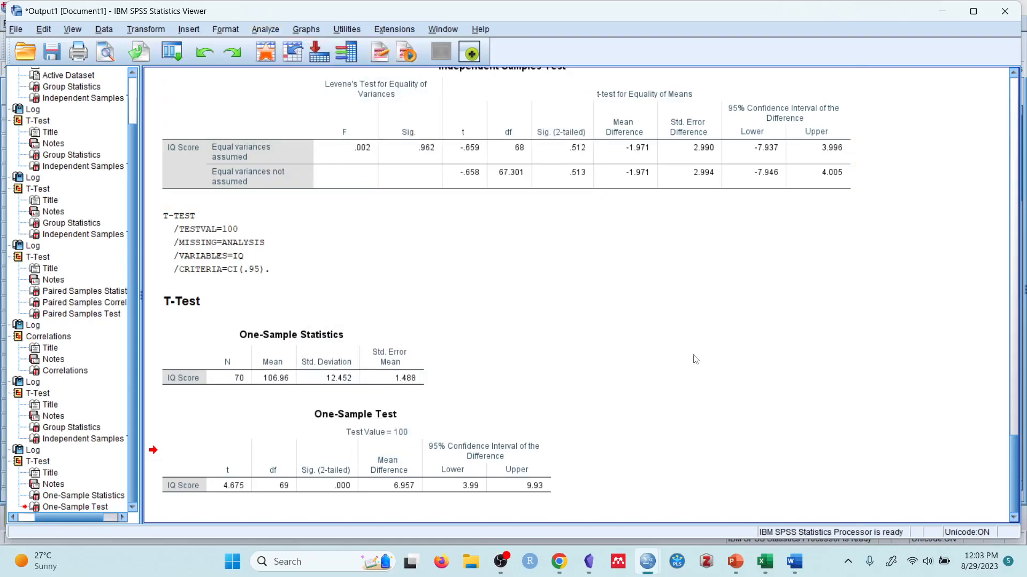
left_click(376, 333)
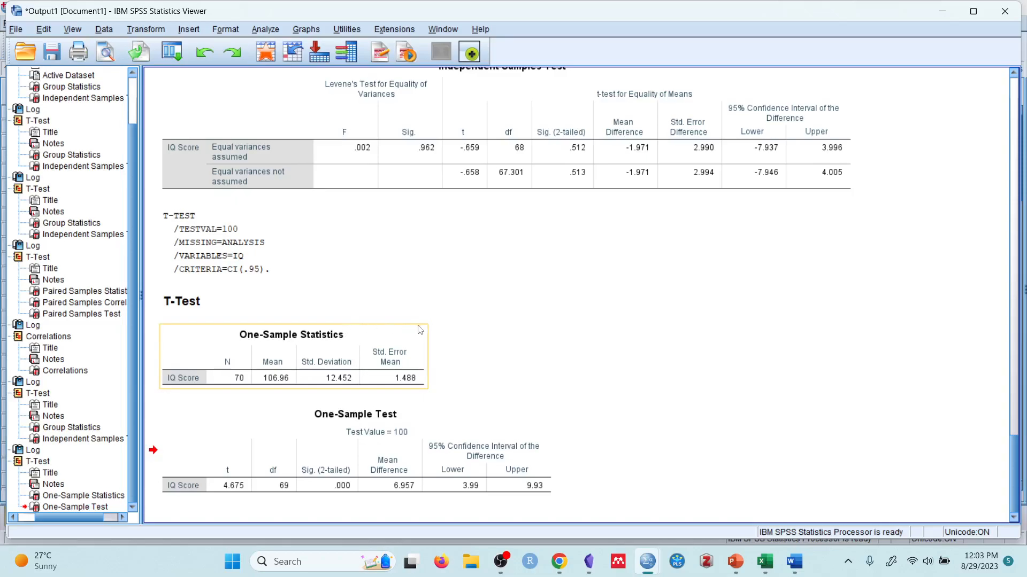
left_click(462, 368)
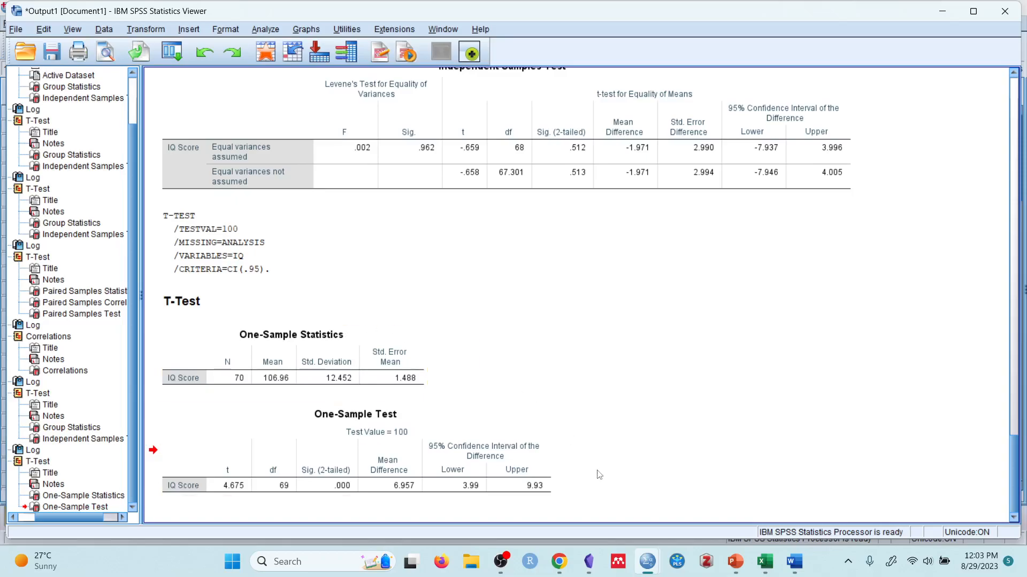
Open Snipping Tool, capture the T-Test heading with both one-sample tables below it, and copy the snip
left_click(331, 558)
type("sni")
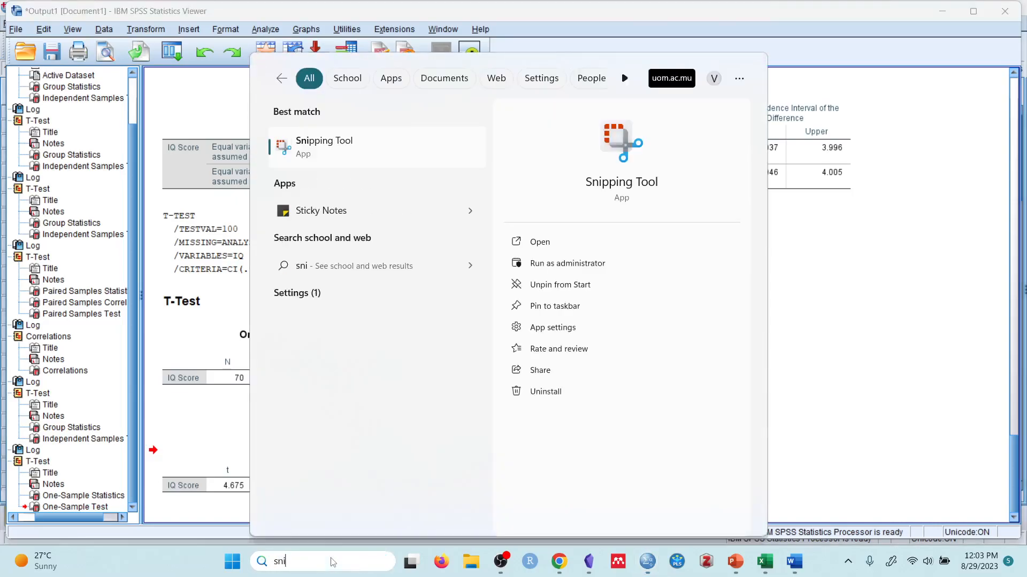
left_click(367, 148)
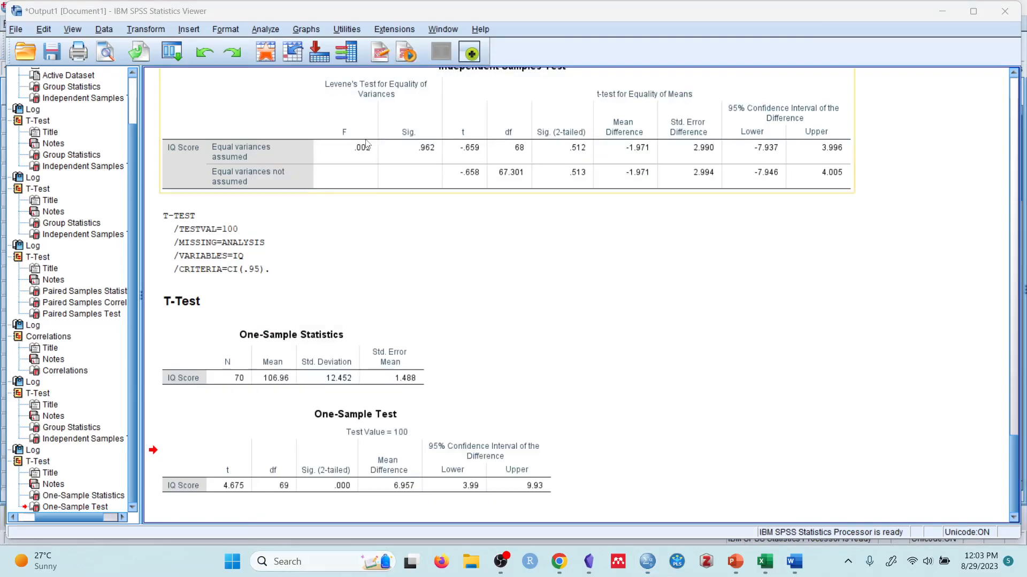
left_click(274, 162)
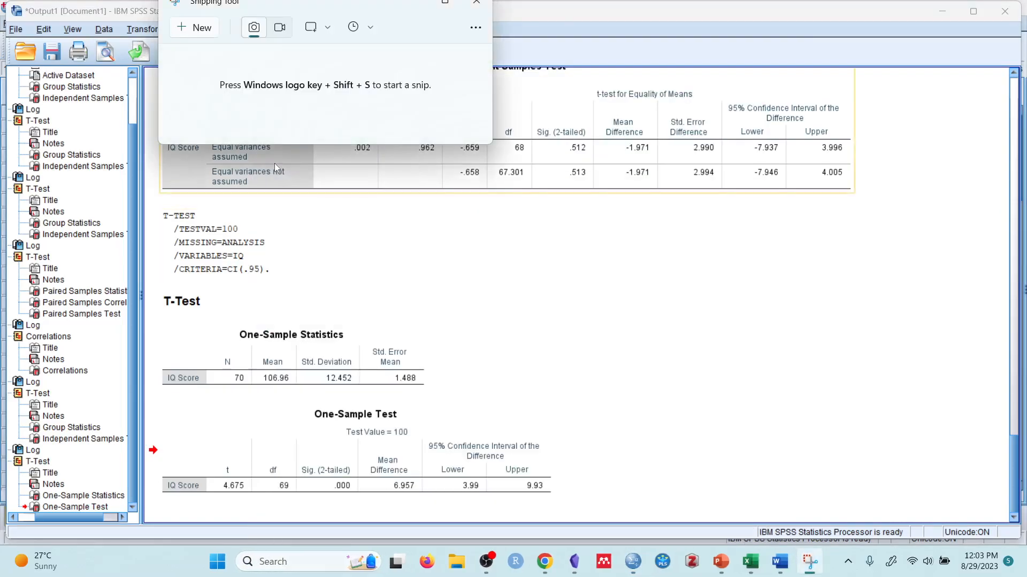
left_click(196, 27)
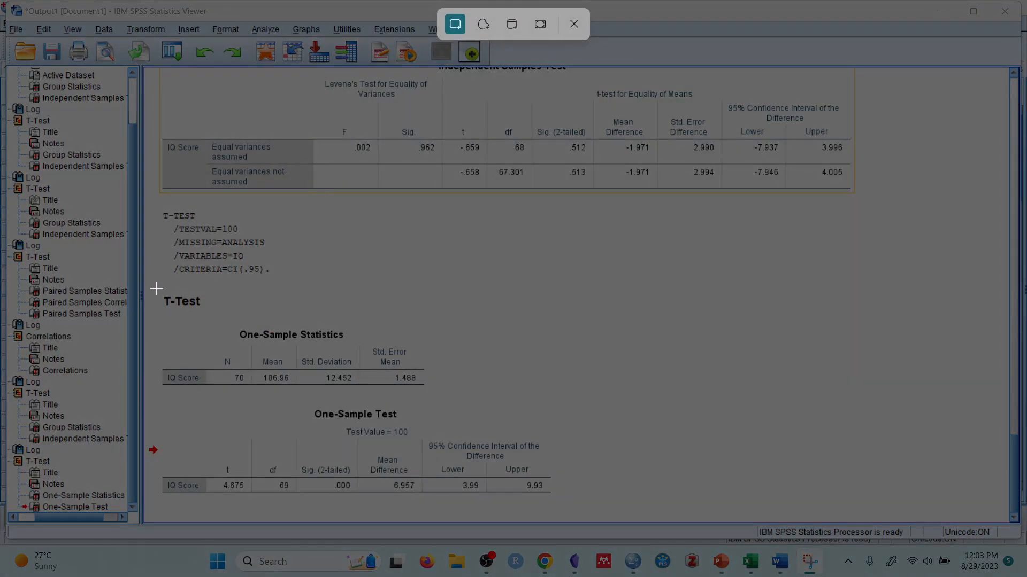
left_click_drag(156, 289, 559, 507)
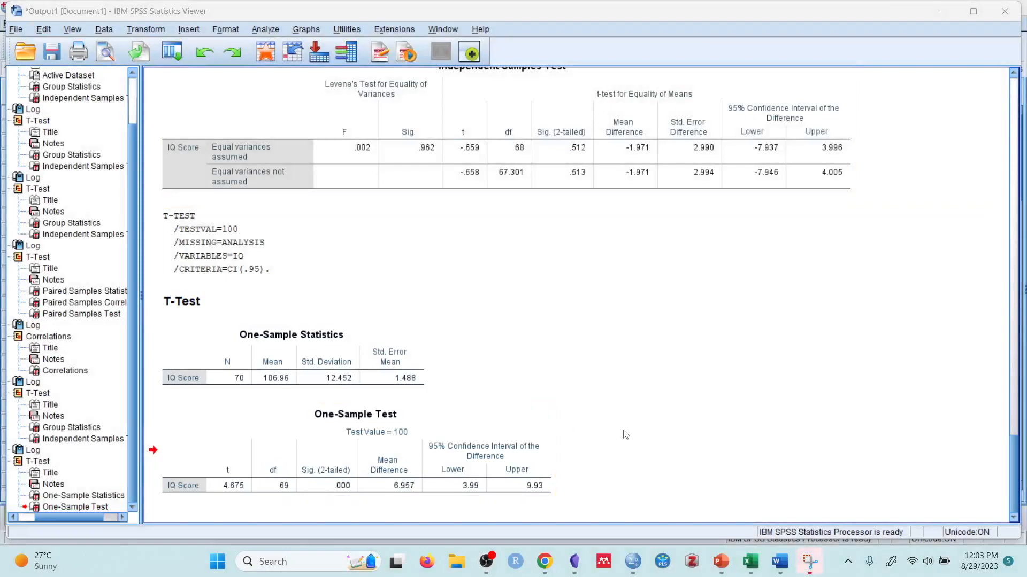
left_click(811, 561)
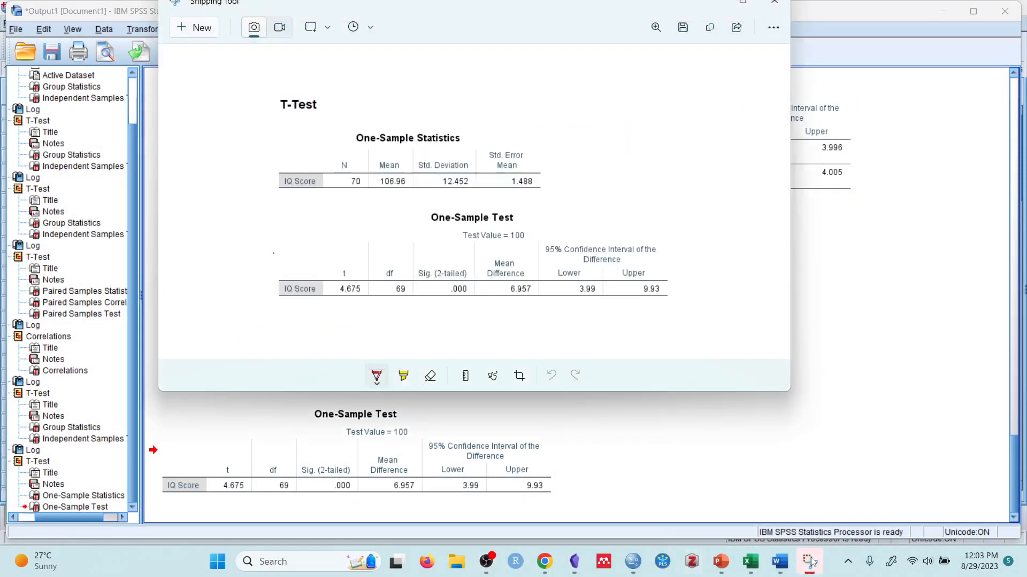
left_click(708, 36)
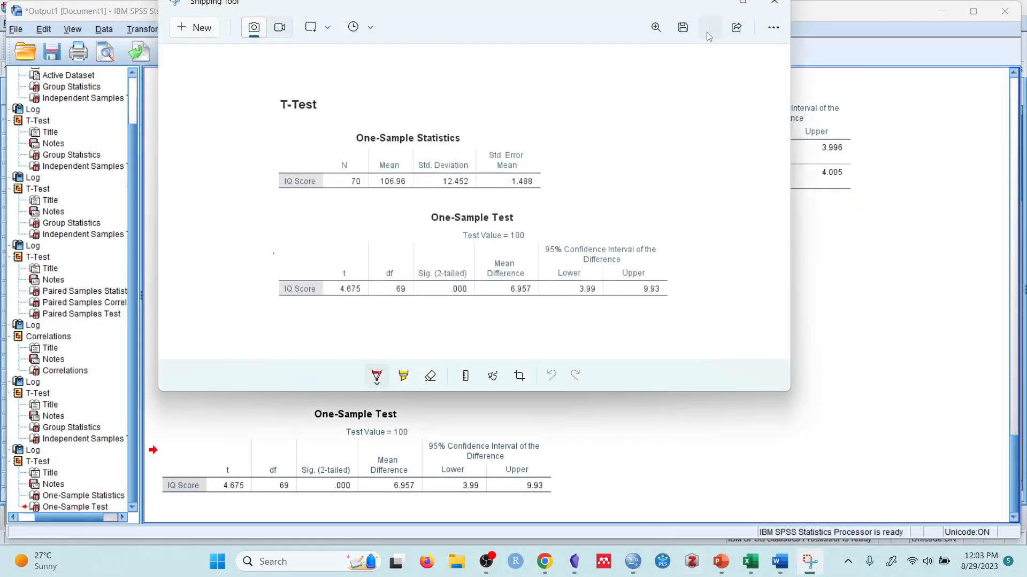
Switch to Presentation2 in PowerPoint and paste the copied snip onto blank slide 4
mouse_move(721, 562)
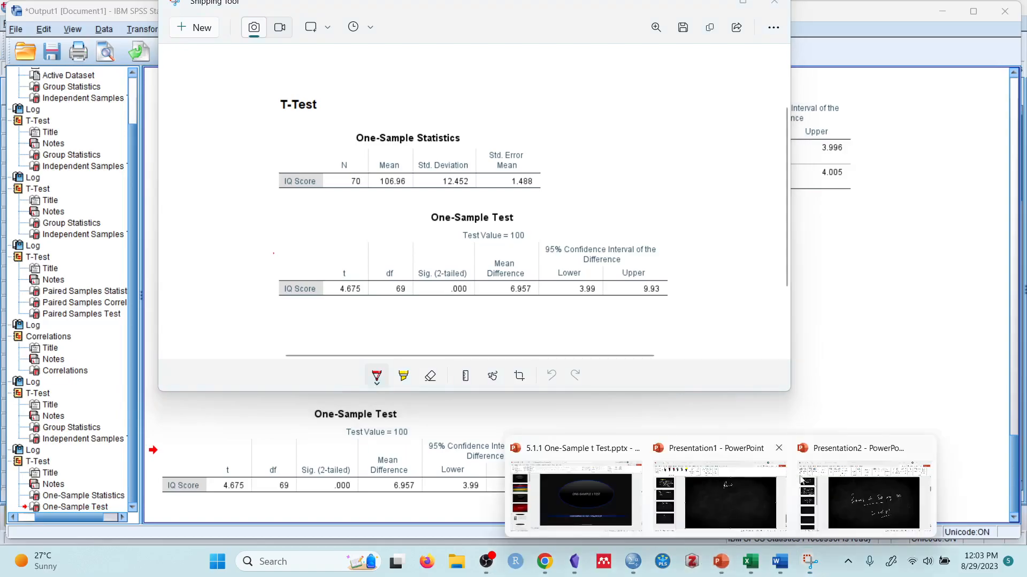
left_click(844, 510)
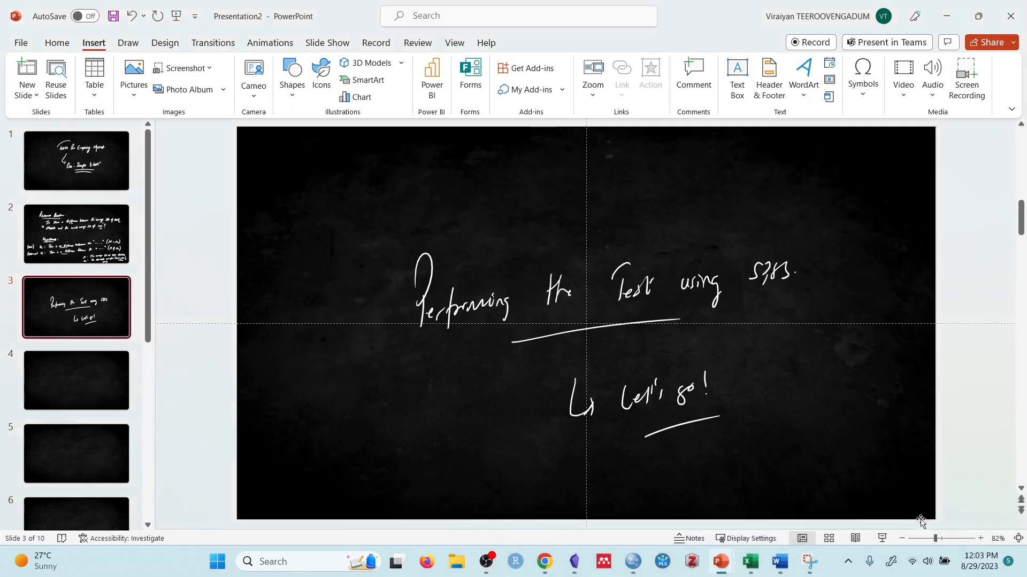
left_click(882, 539)
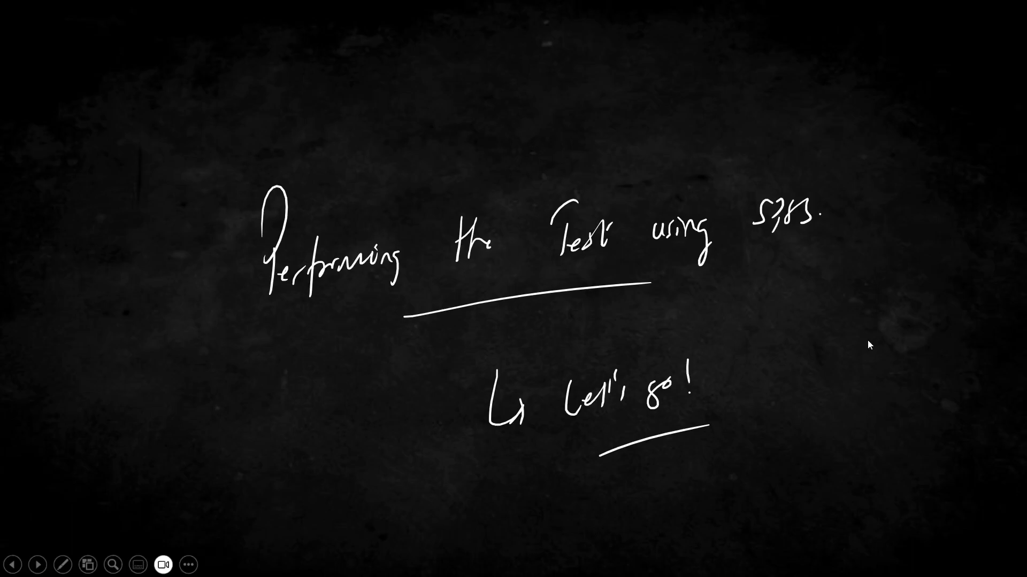
left_click(868, 340)
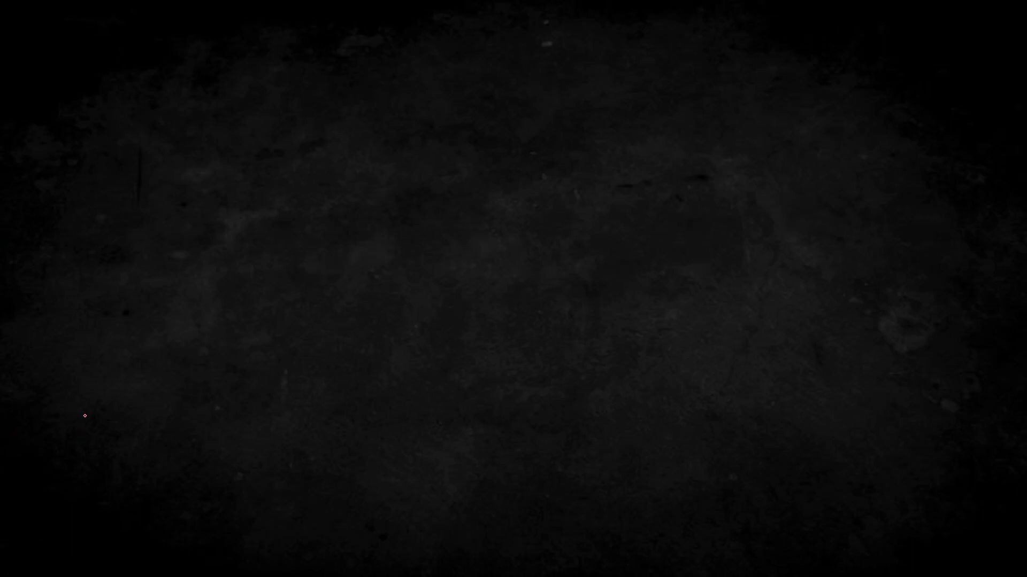
key("Escape")
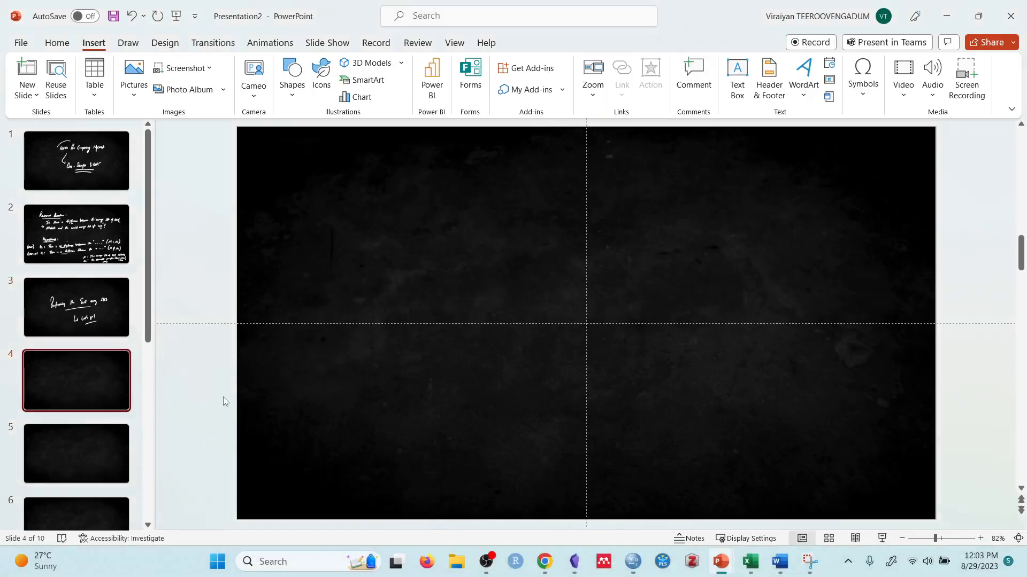
key("ctrl+v")
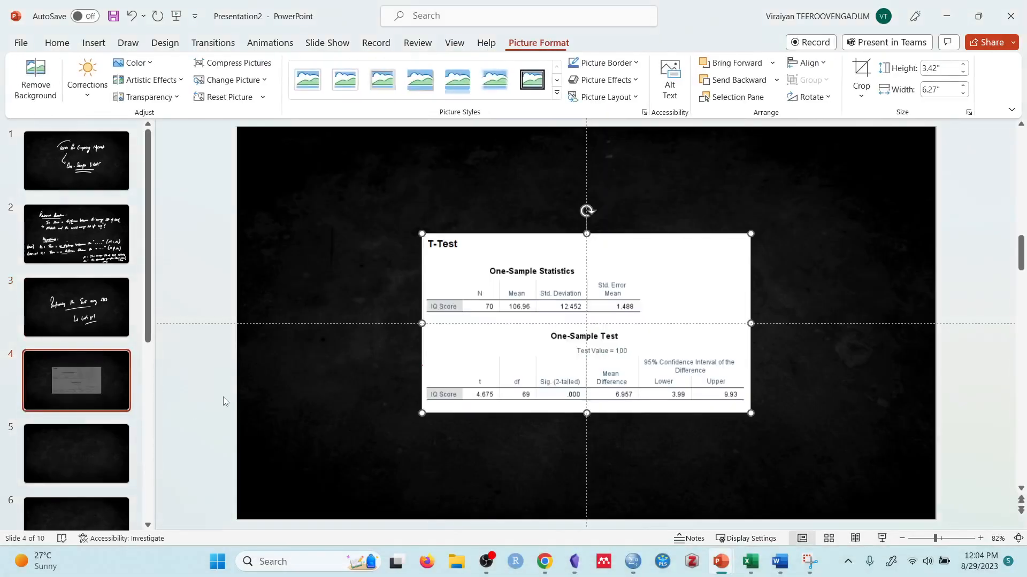
Enlarge the pasted output picture to about 4.17" by 7.66" and place it in the left part of slide 4, roughly centred vertically
left_click_drag(474, 346, 304, 290)
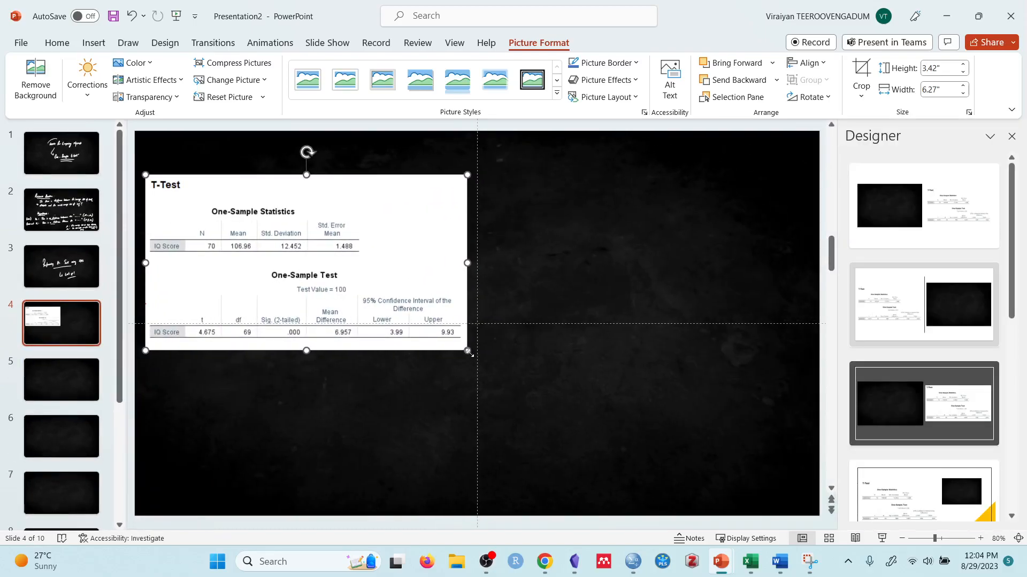
left_click_drag(468, 351, 539, 390)
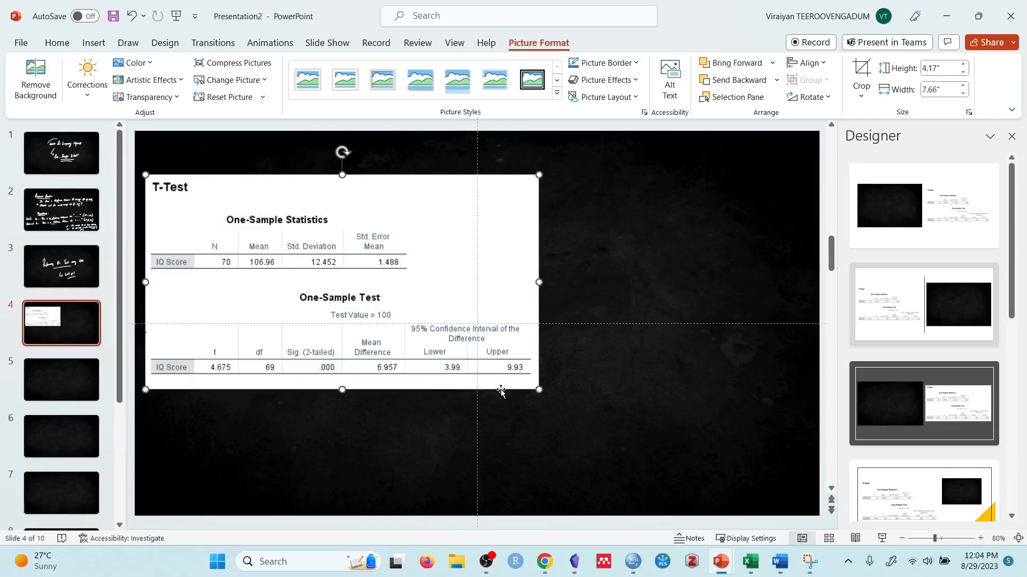
left_click_drag(470, 289, 474, 313)
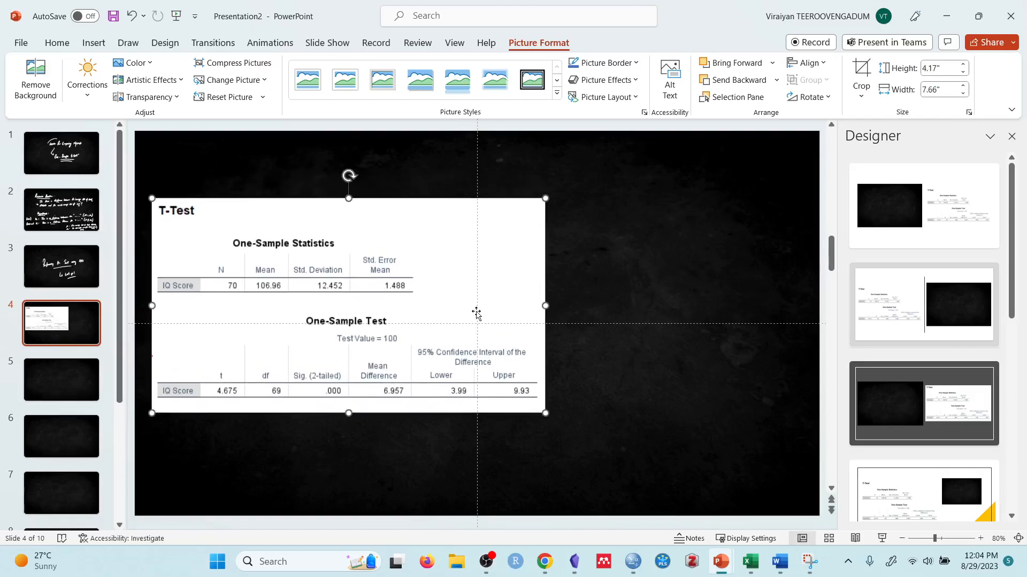
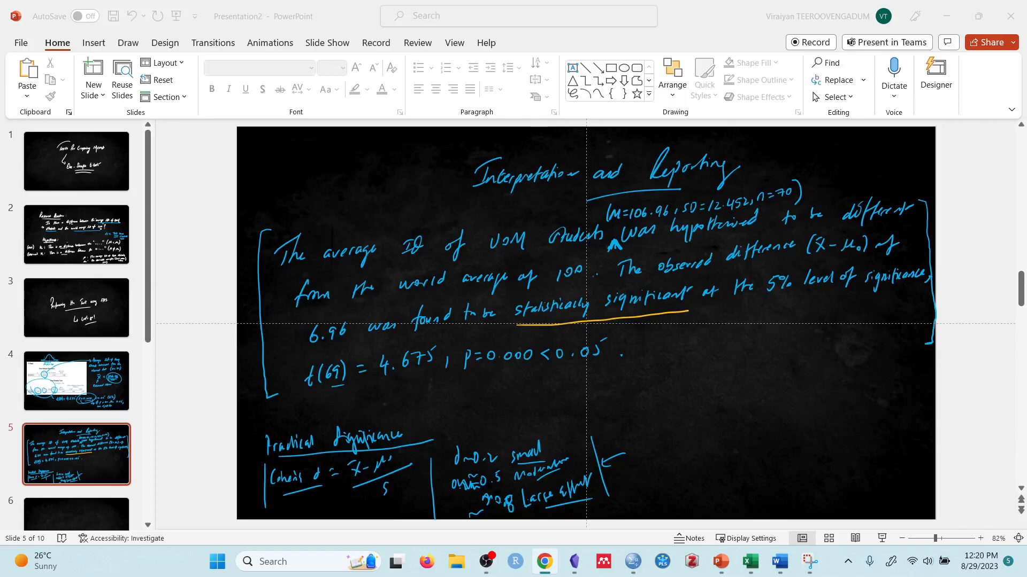
Switch to the Statistics Kingdom Effect Size Calculator in Chrome, maximise its window and review the Cohen's d explanation and formulas
left_click_drag(1, 160, 222, 295)
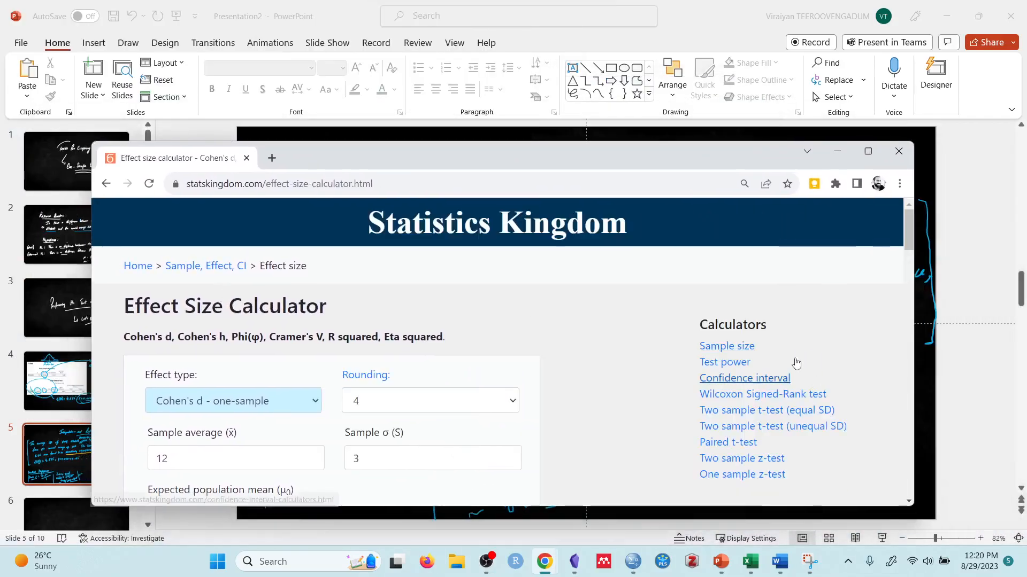
left_click(868, 151)
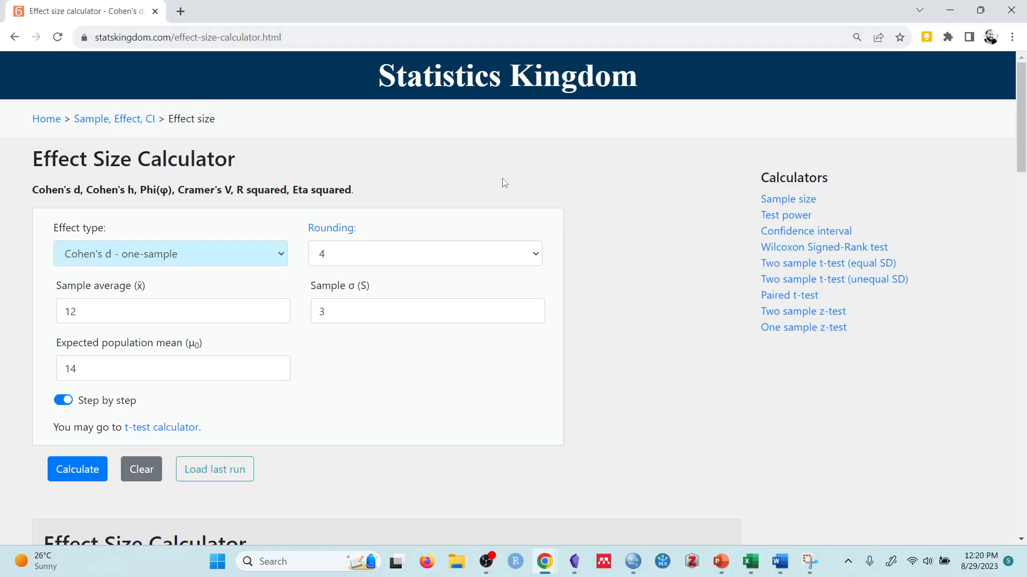
scroll(309, 351, "down", 3)
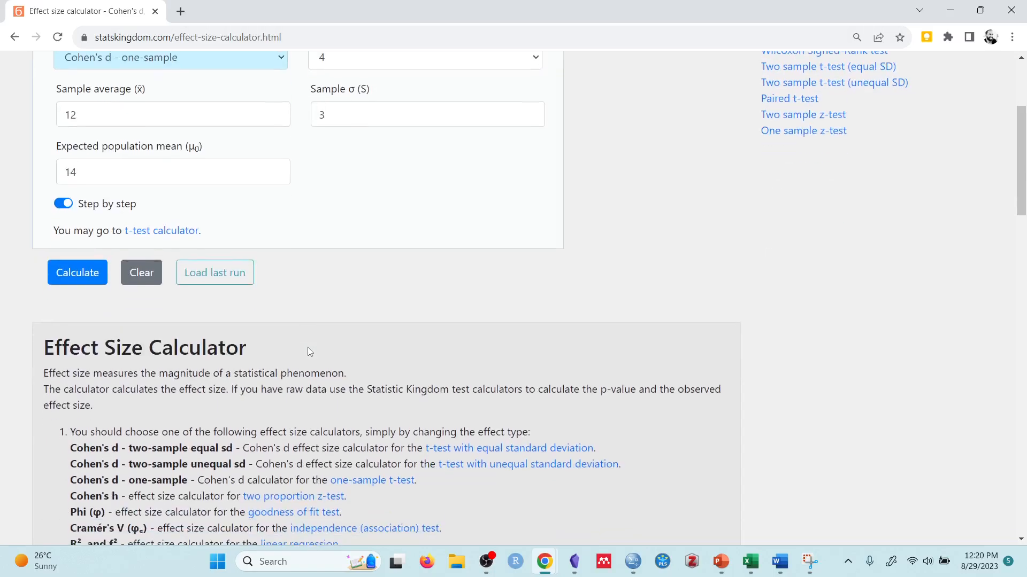
scroll(307, 348, "down", 9)
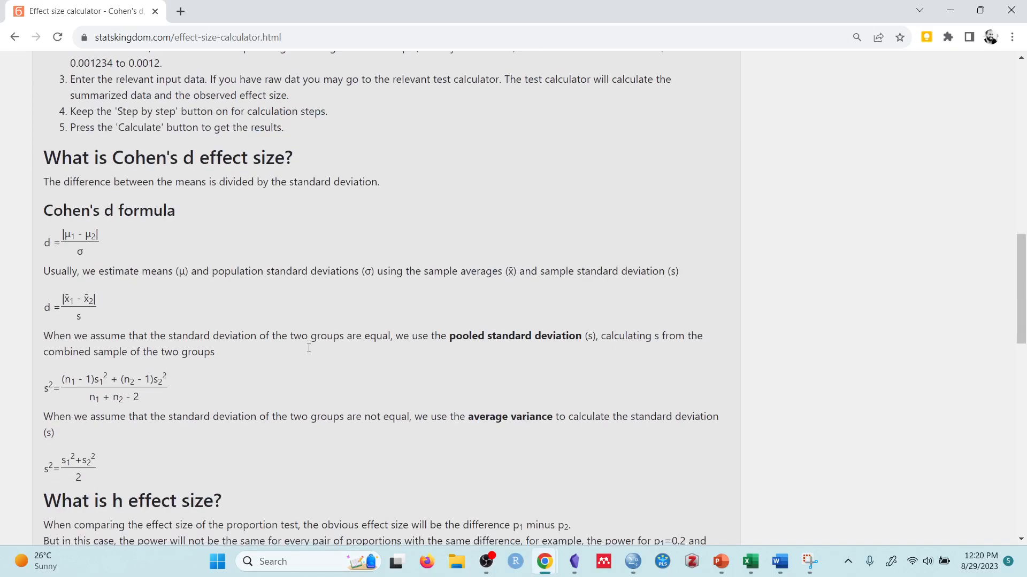
scroll(308, 348, "up", 1)
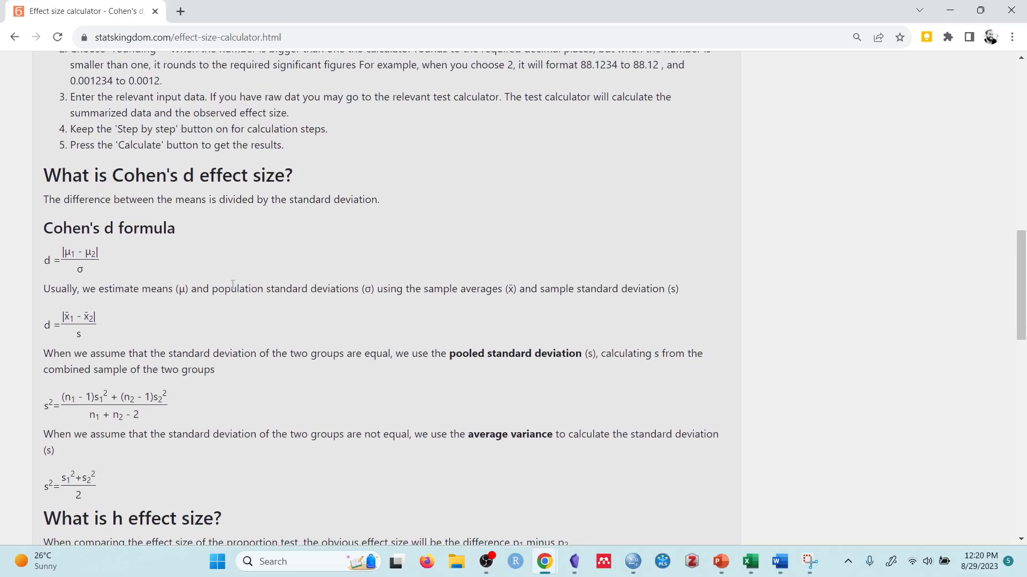
scroll(232, 284, "down", 9)
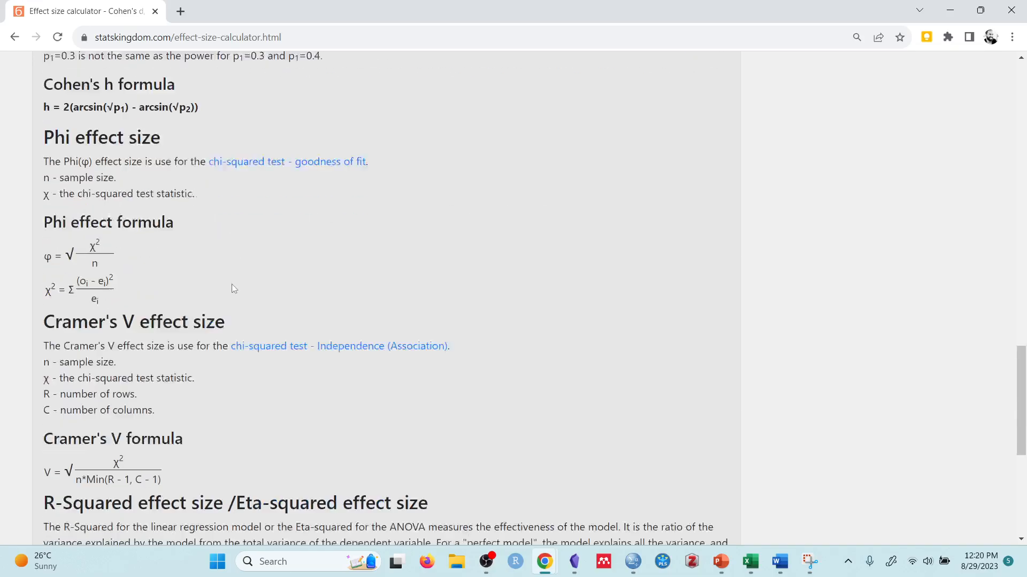
scroll(232, 283, "up", 13)
scroll(232, 283, "up", 8)
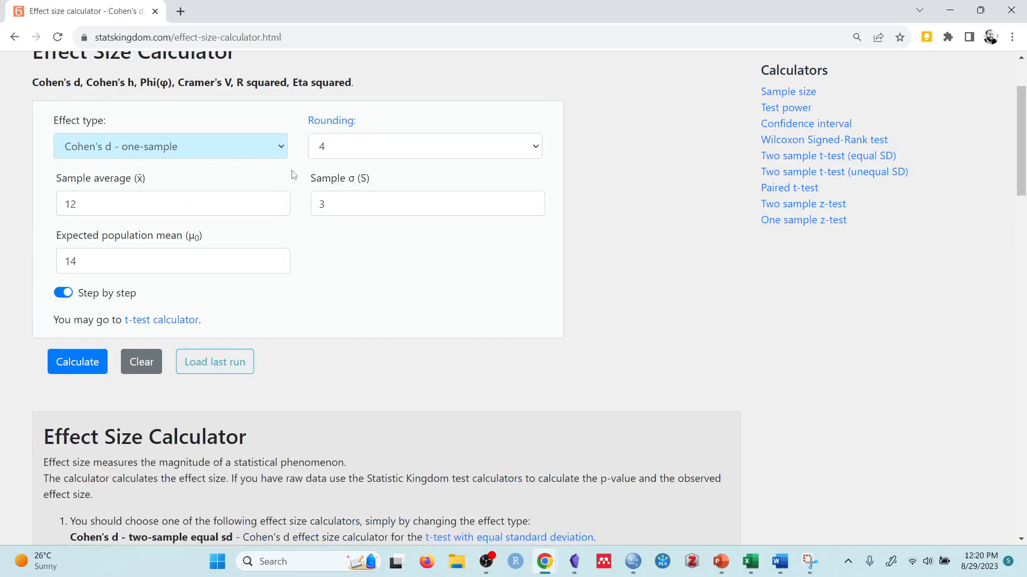
Set the calculator's sample average to 106.96, checking the IQ Score mean in the SPSS output
left_click(234, 202)
key("BackSpace")
key("BackSpace")
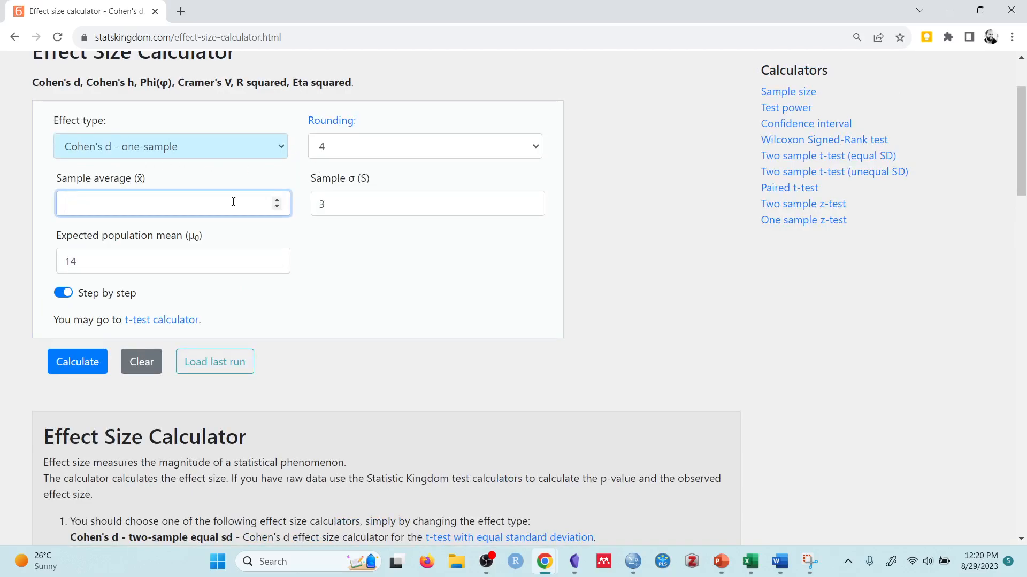
type("106.")
mouse_move(634, 562)
left_click(589, 499)
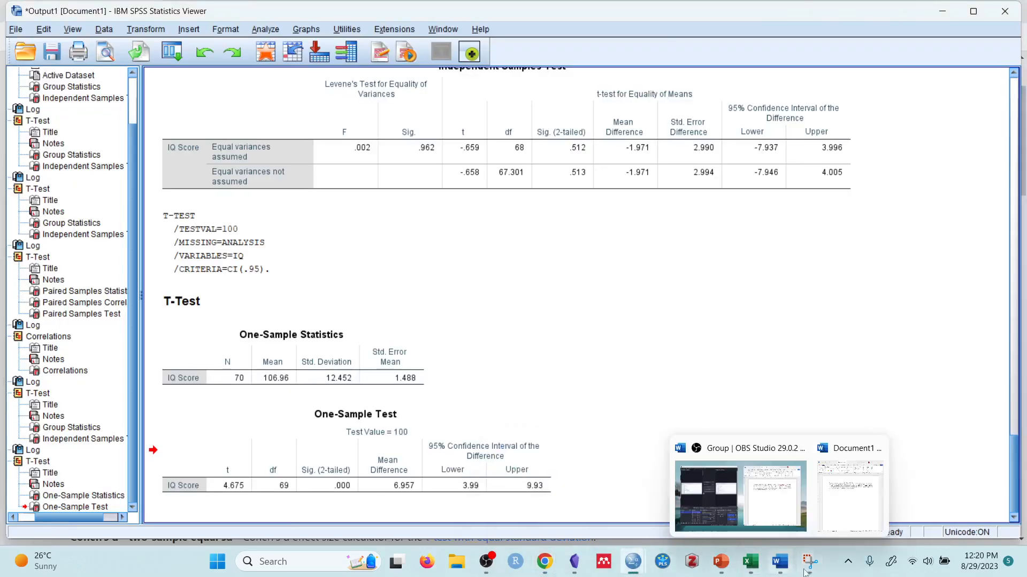
mouse_move(544, 562)
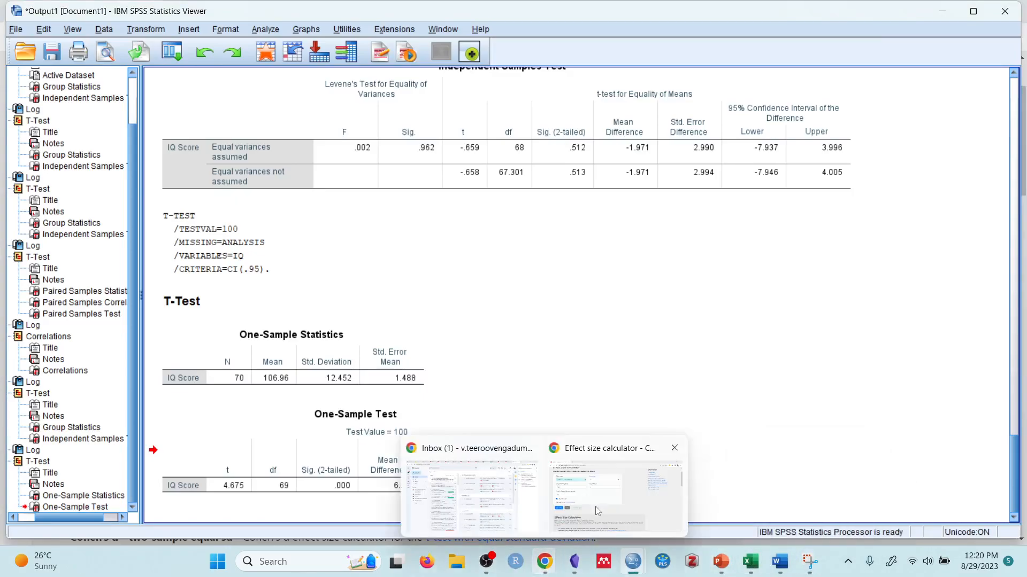
left_click(611, 497)
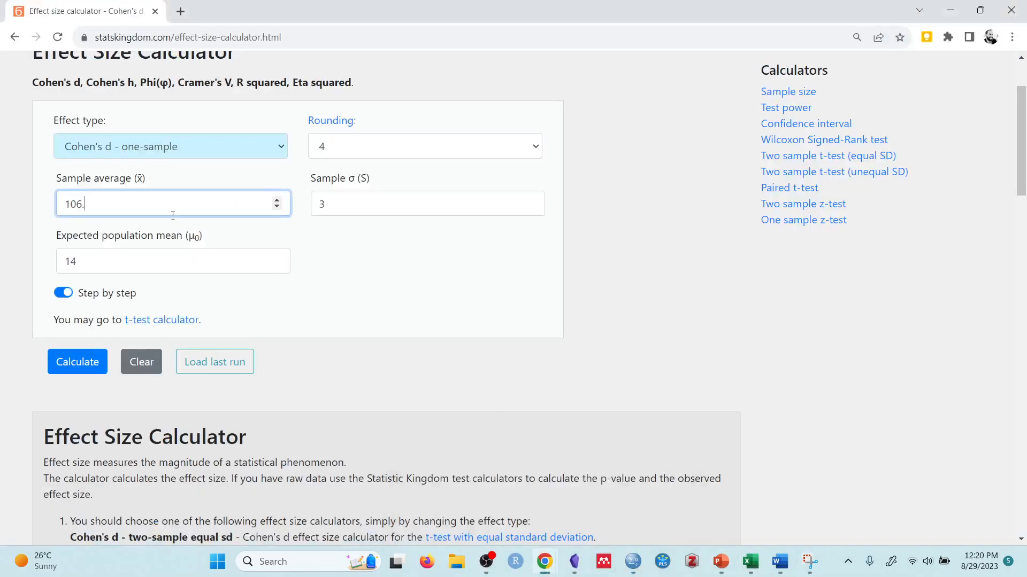
type("96")
Set the expected population mean to 100 in the effect size calculator
left_click(153, 262)
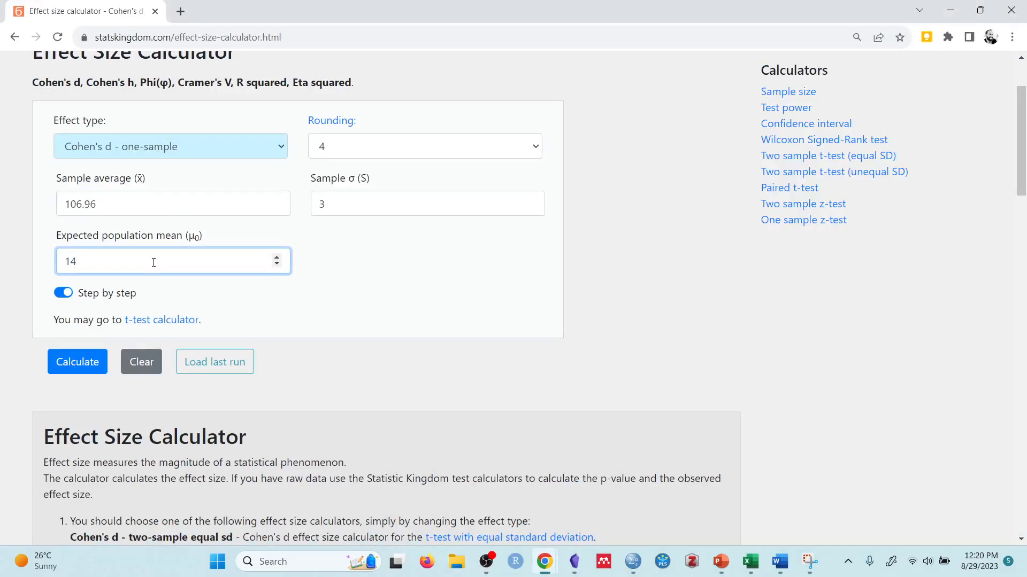
key("BackSpace")
key("BackSpace")
type("100")
Set Sample σ to 12.452 after checking the standard deviation in the SPSS output, and calculate the one-sample Cohen's d
left_click(362, 208)
key("BackSpace")
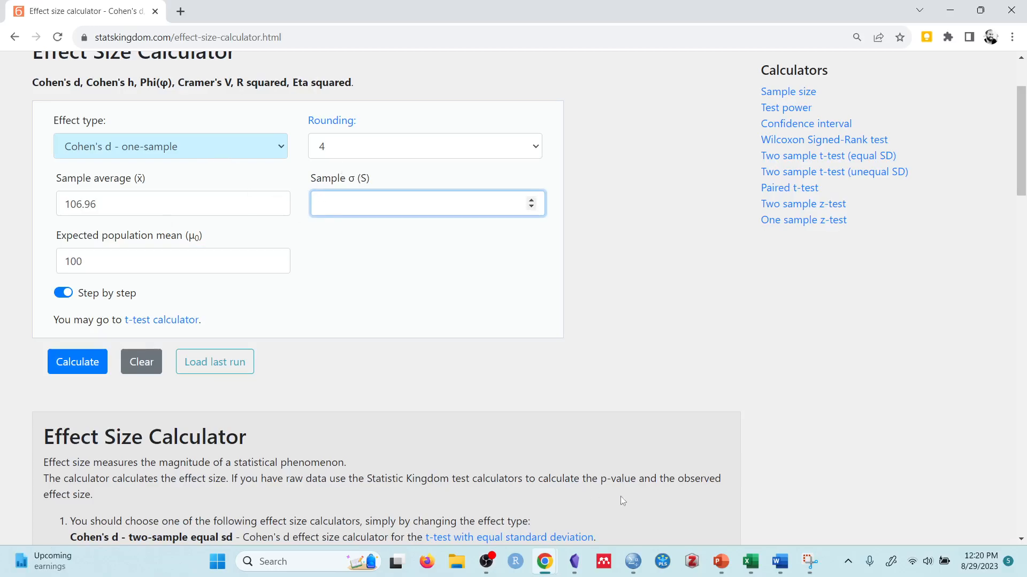
mouse_move(633, 561)
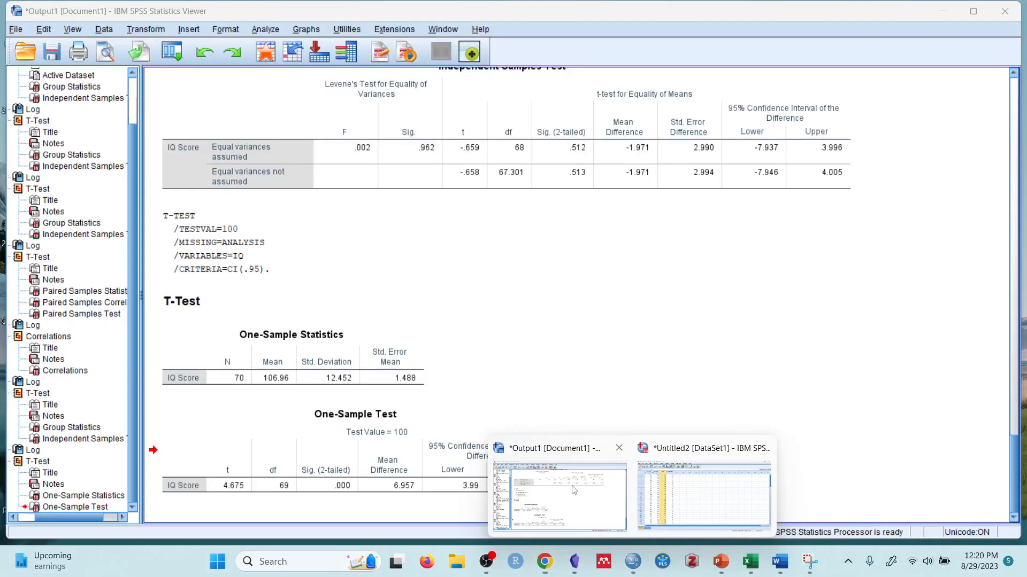
left_click(574, 494)
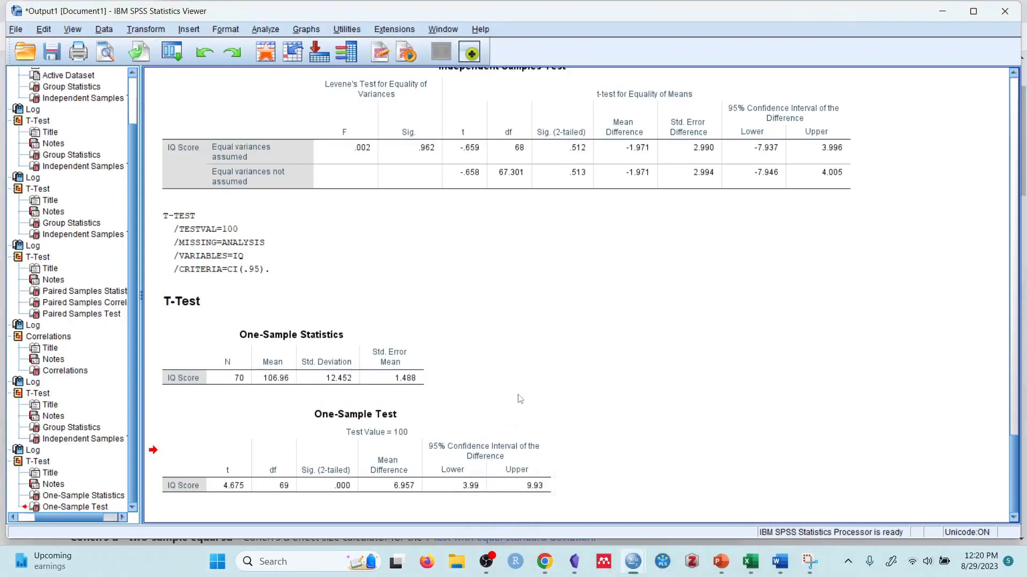
left_click(431, 370)
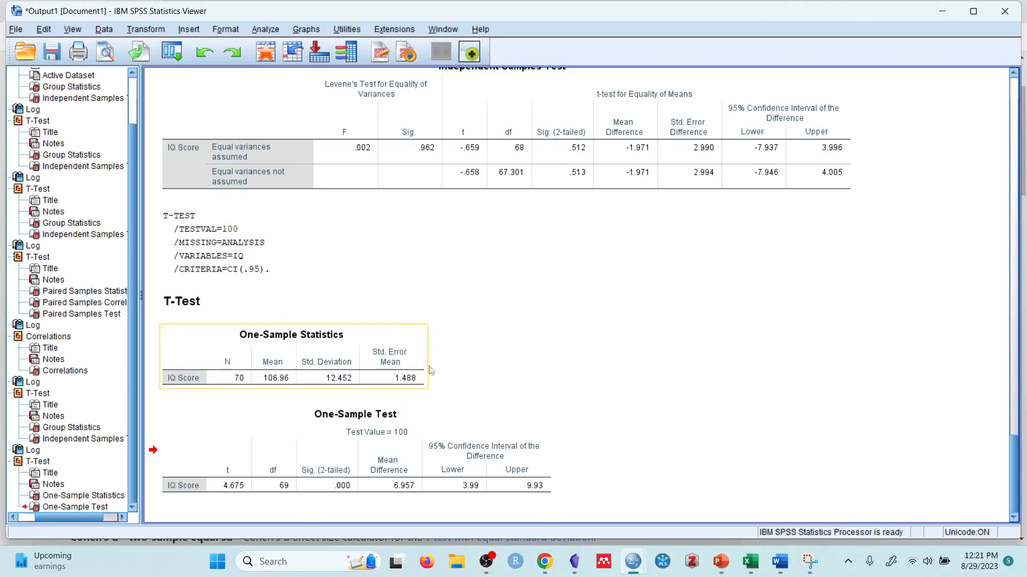
left_click(943, 11)
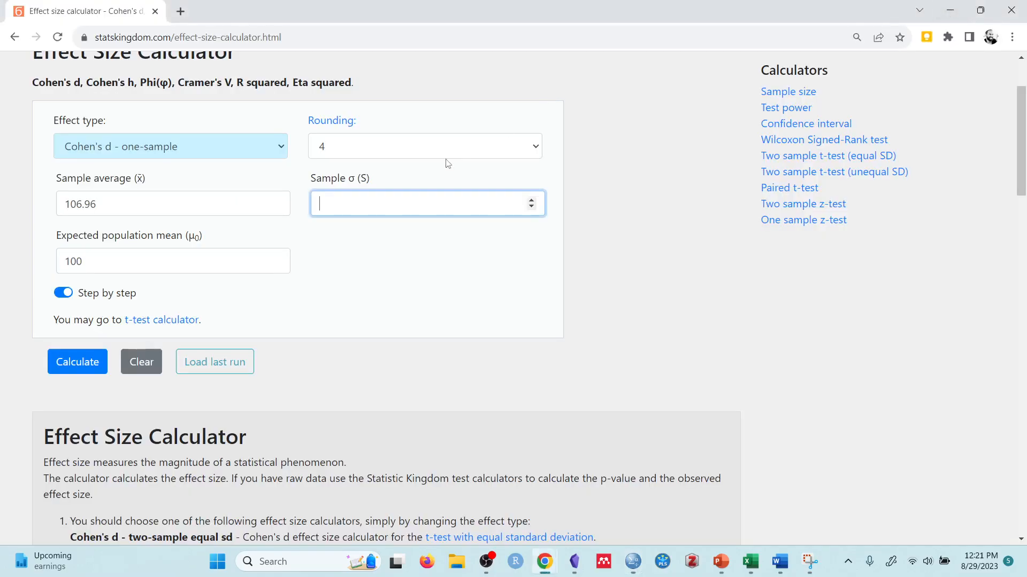
type("12.452")
left_click(79, 370)
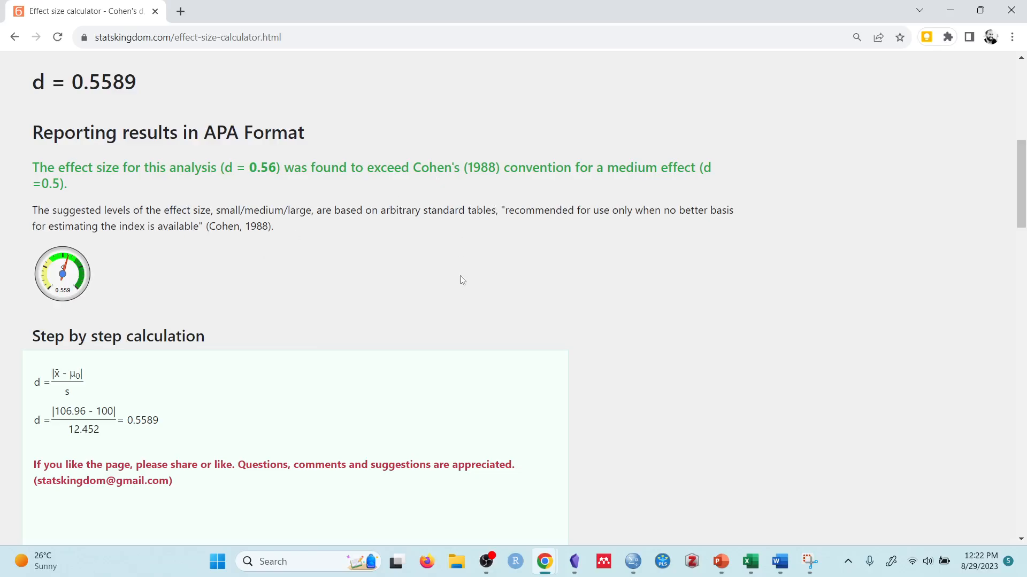
Return to PowerPoint, start the slide show from slide 5 and handwrite "d=" in green ink beside the effect size thresholds
left_click(954, 8)
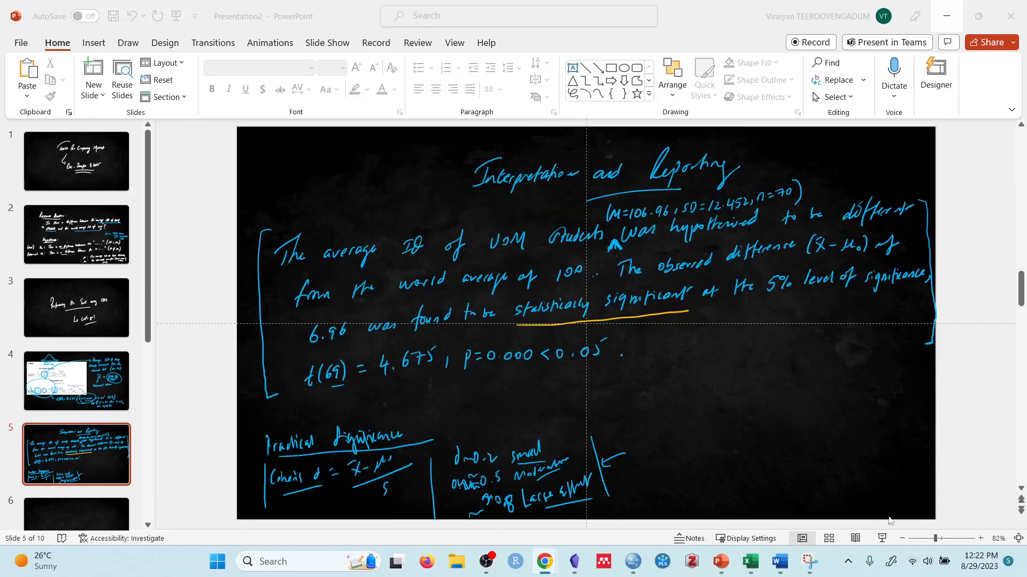
left_click(881, 538)
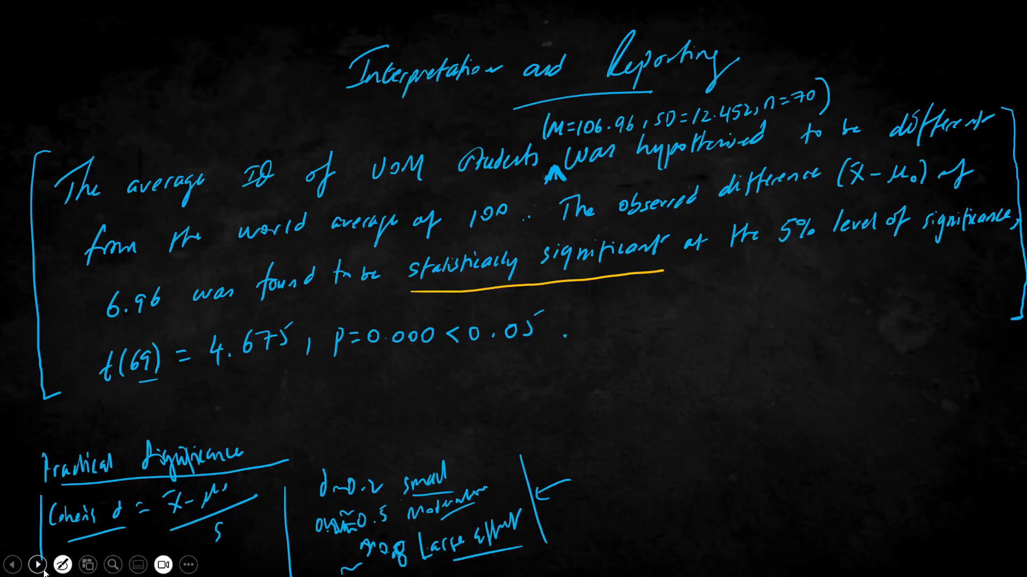
left_click(62, 566)
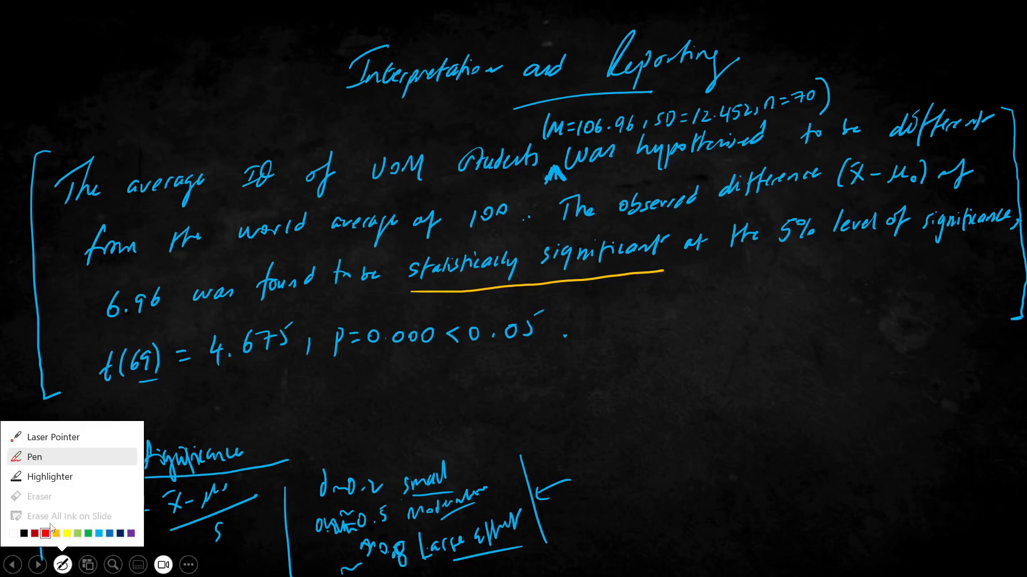
left_click(90, 537)
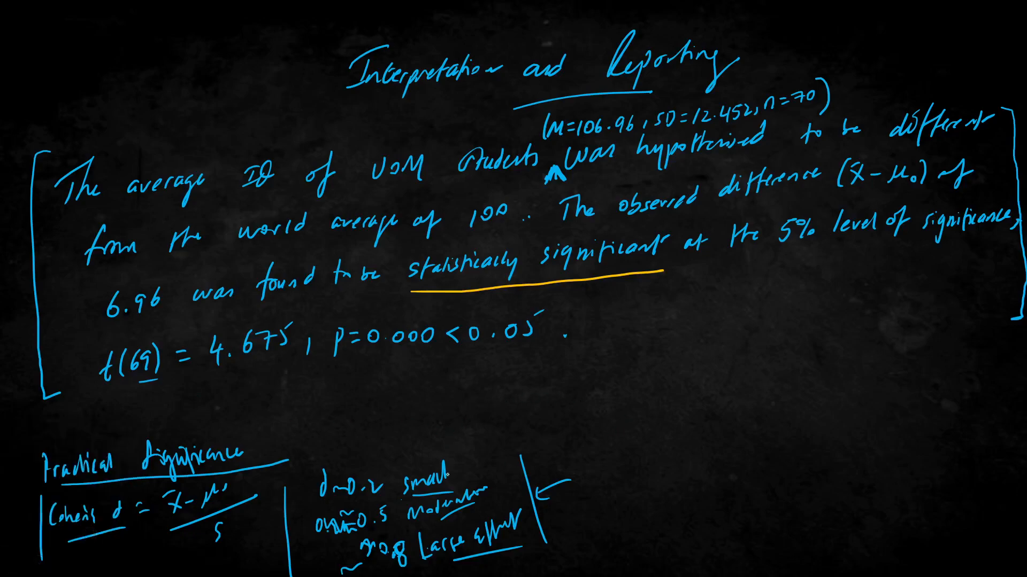
mouse_move(609, 485)
left_mouse_down()
mouse_move(600, 516)
mouse_move(625, 495)
left_mouse_up()
left_click_drag(621, 507, 630, 504)
Change the pen ink to light blue and handwrite "d = 0.56" beside the effect size thresholds
left_click(65, 571)
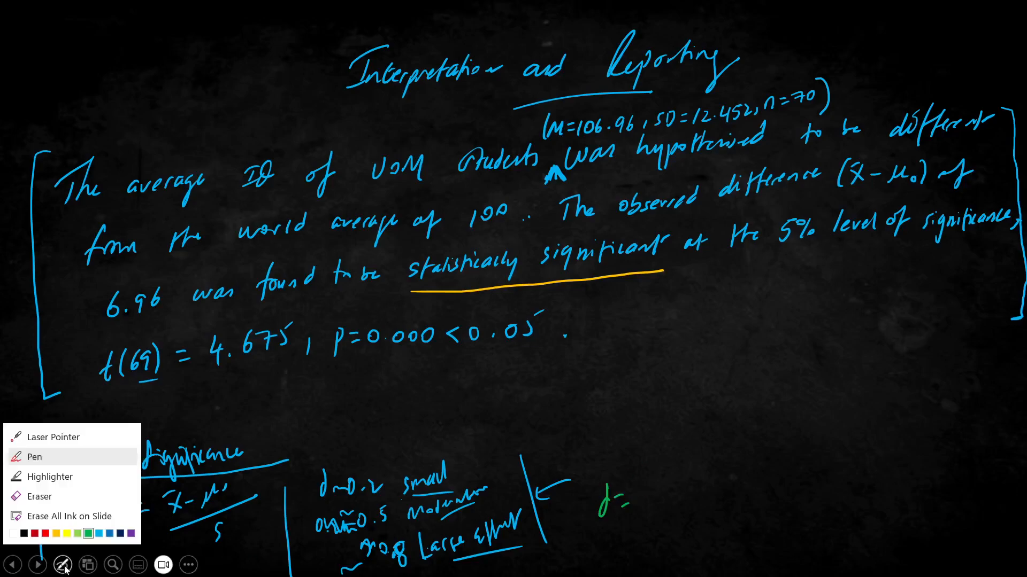
left_click(92, 535)
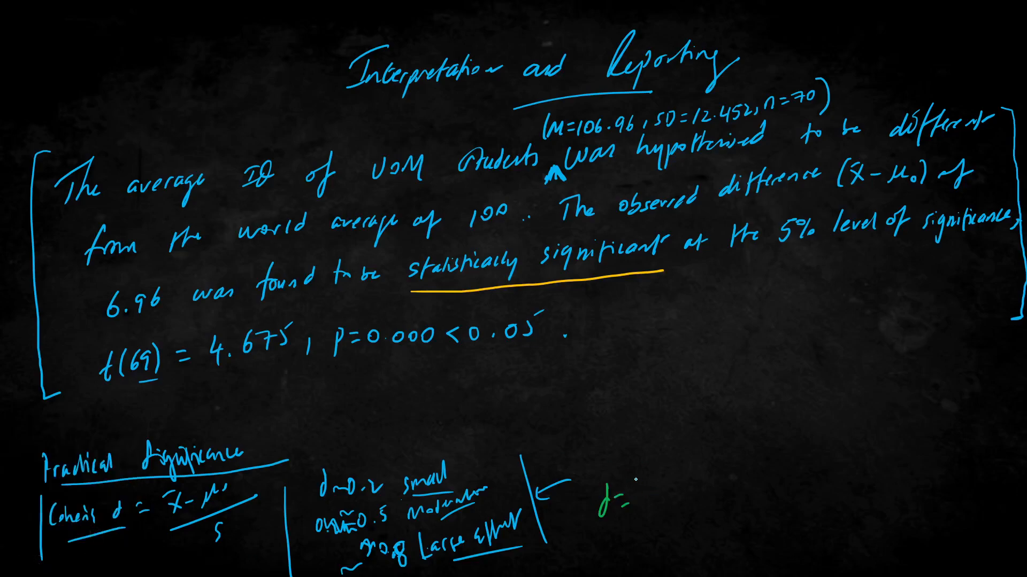
mouse_move(615, 494)
left_mouse_down()
mouse_move(629, 509)
mouse_move(639, 503)
left_mouse_up()
mouse_move(659, 488)
left_mouse_down()
mouse_move(665, 503)
mouse_move(682, 484)
left_mouse_up()
mouse_move(677, 496)
left_mouse_down()
mouse_move(695, 477)
mouse_move(717, 489)
mouse_move(728, 464)
left_mouse_up()
left_click(704, 488)
left_click_drag(734, 465, 732, 483)
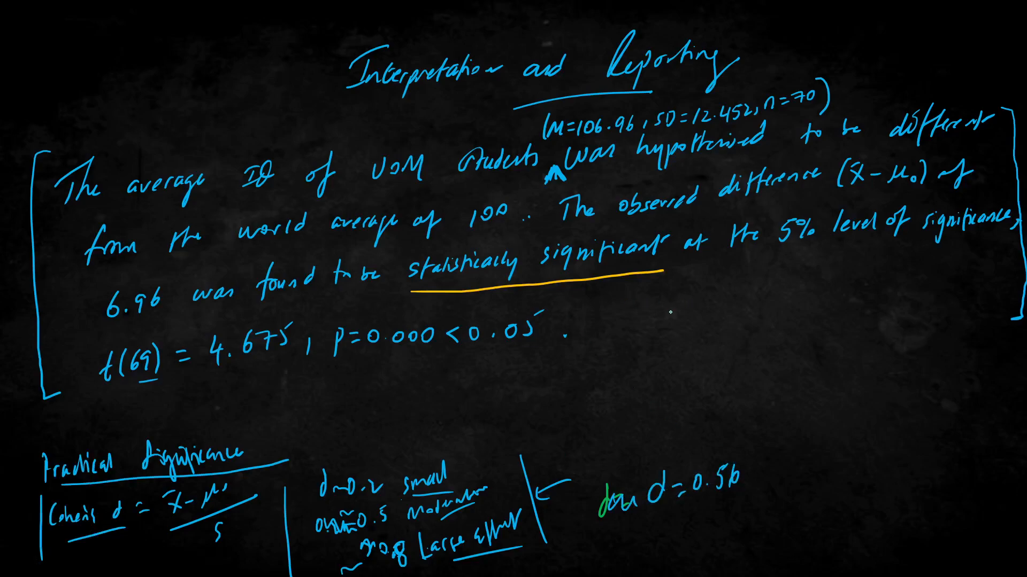